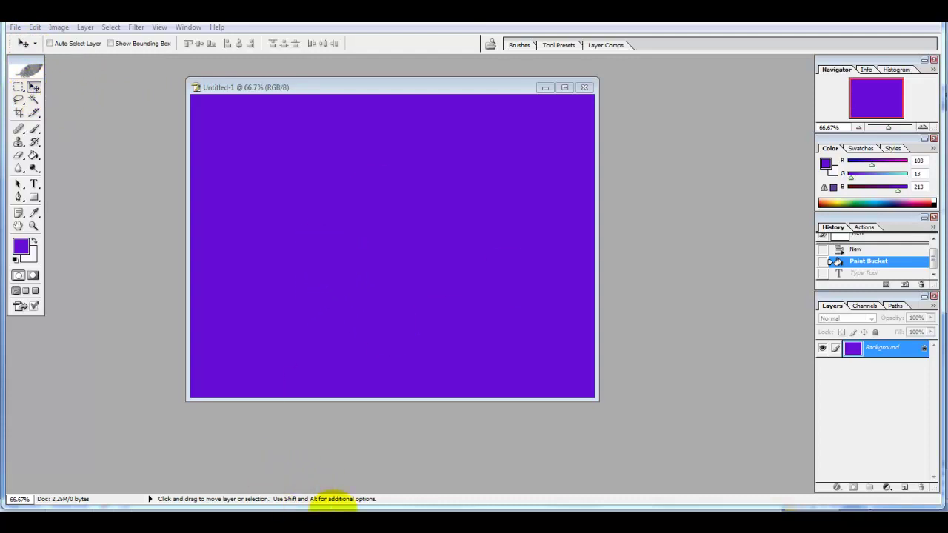
Select the first lyric line in the lyrics document
{"action": "left_click", "coordinate": [385, 512]}
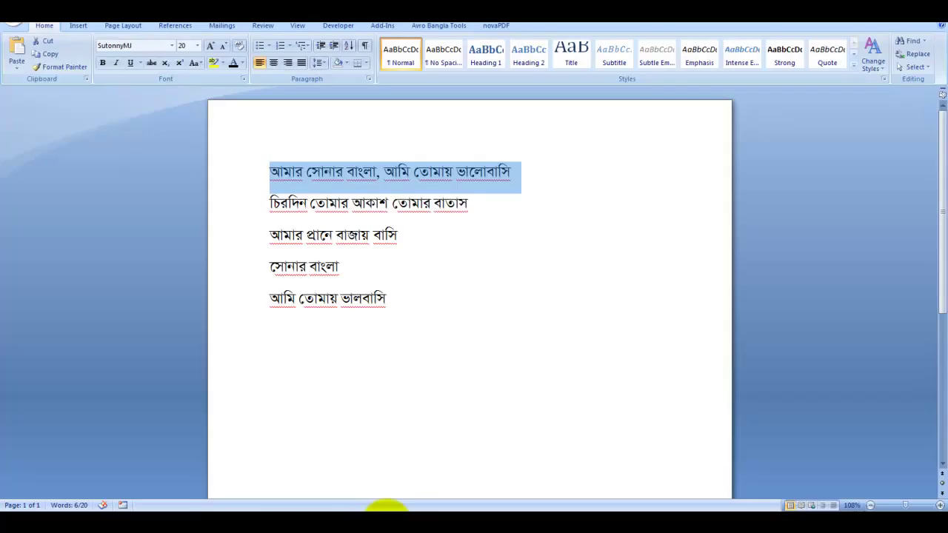
{"action": "left_click", "coordinate": [282, 178]}
{"action": "left_click", "coordinate": [228, 180]}
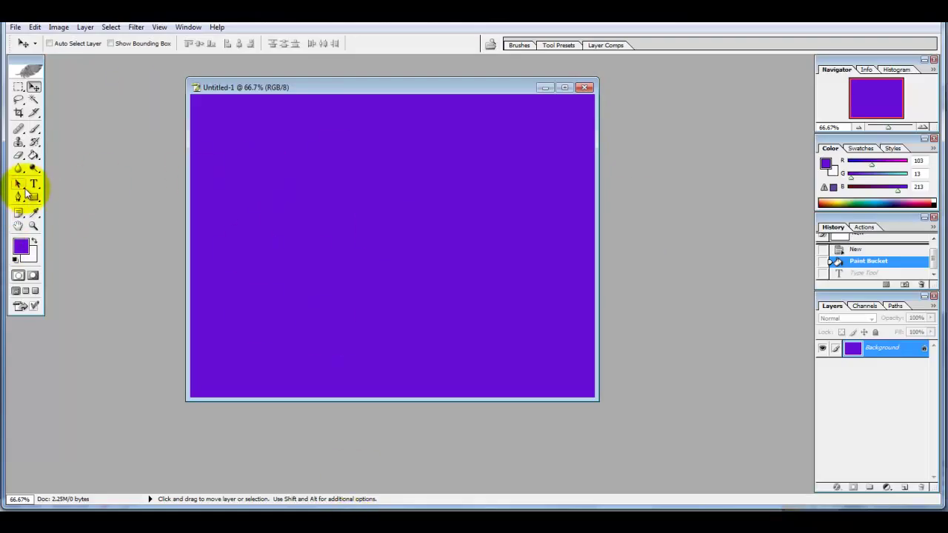
Paste the first lyric line as SutonnyMJ Bold 60 pt text across the canvas top
{"action": "left_click", "coordinate": [32, 185]}
{"action": "left_click", "coordinate": [399, 122]}
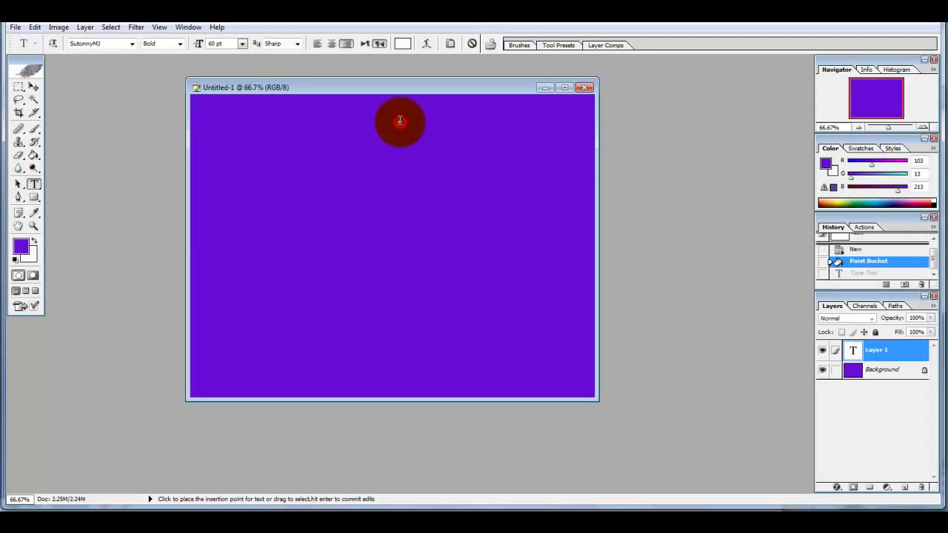
{"action": "left_click", "coordinate": [132, 46]}
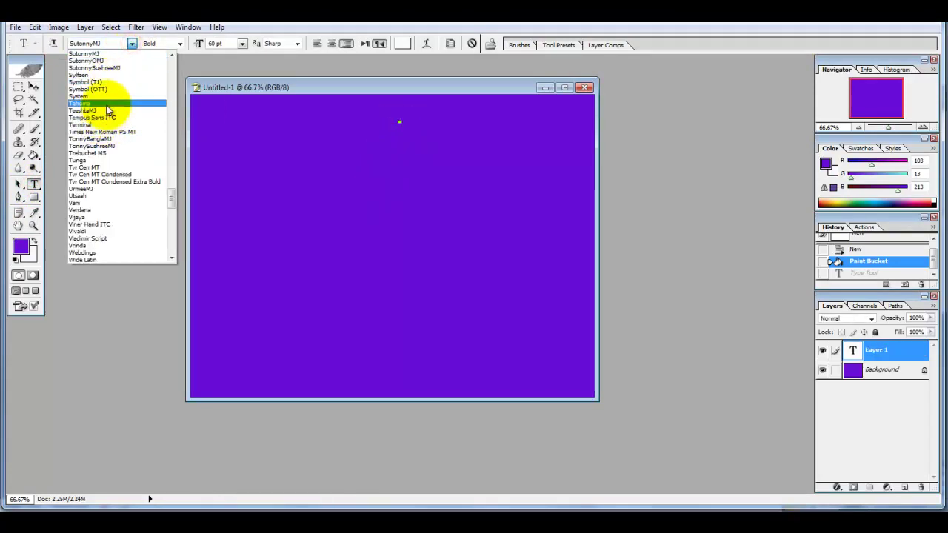
{"action": "left_click", "coordinate": [98, 58]}
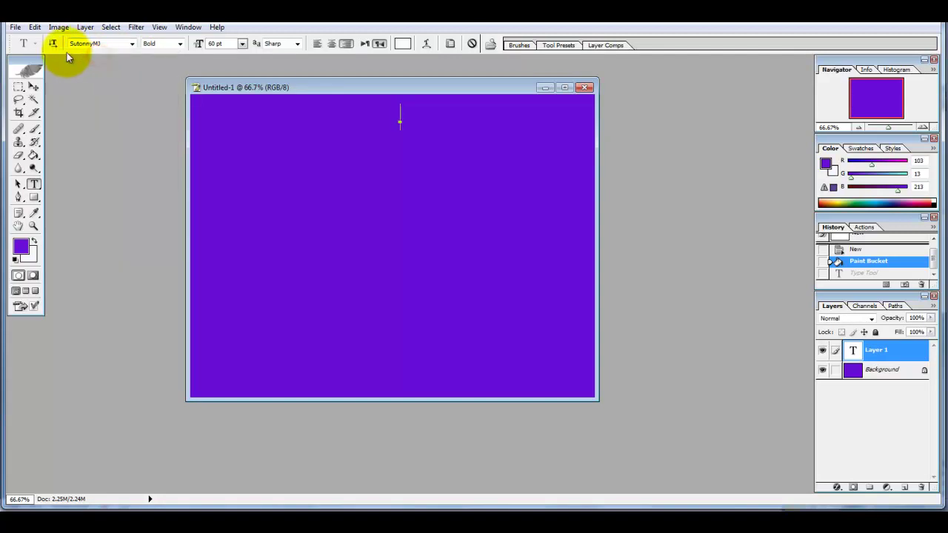
{"action": "key", "text": "ctrl+v"}
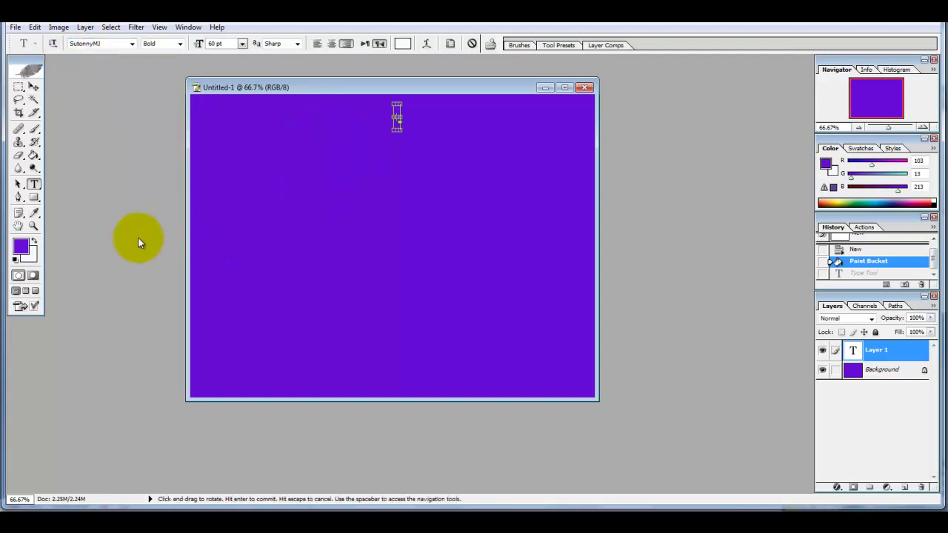
{"action": "left_click_drag", "start_coordinate": [512, 166], "coordinate": [624, 165]}
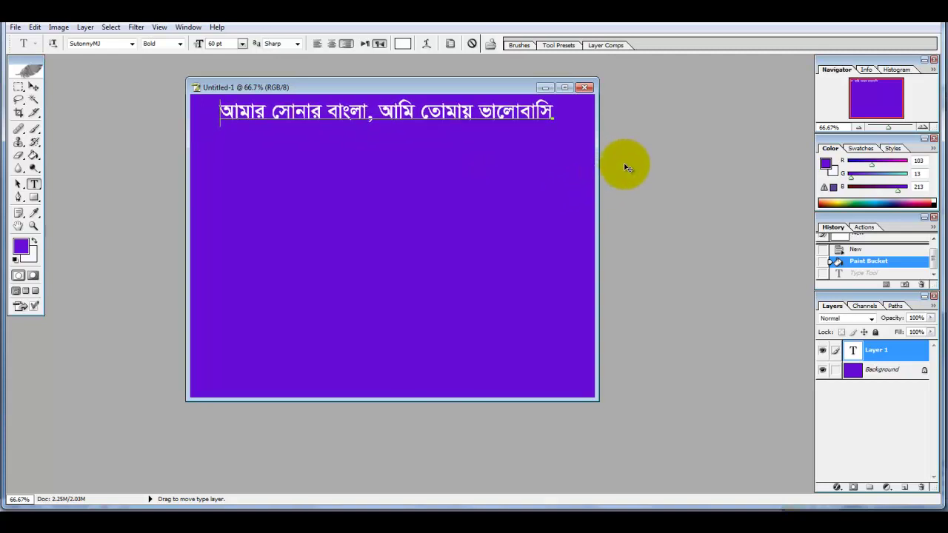
{"action": "left_click", "coordinate": [33, 87]}
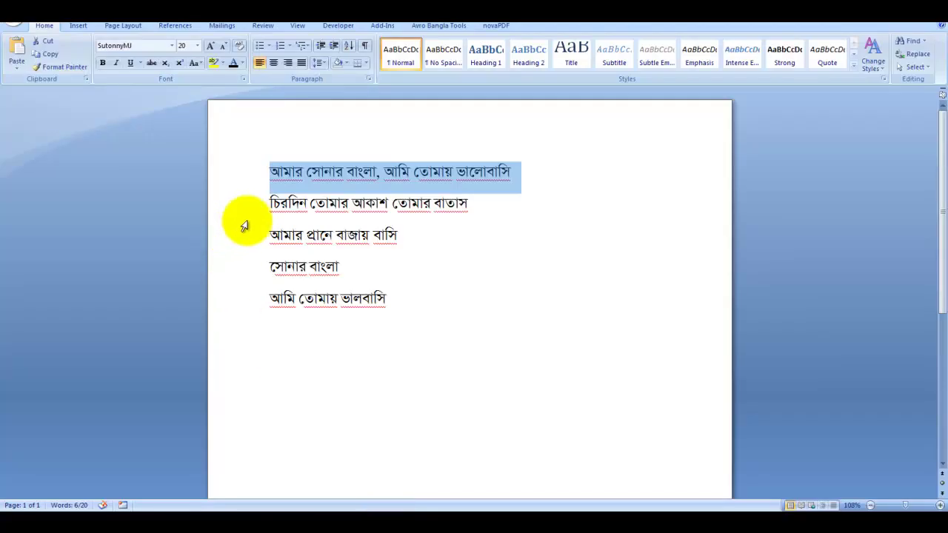
Copy the second lyric line and paste it as new text below the first
{"action": "left_click", "coordinate": [213, 205]}
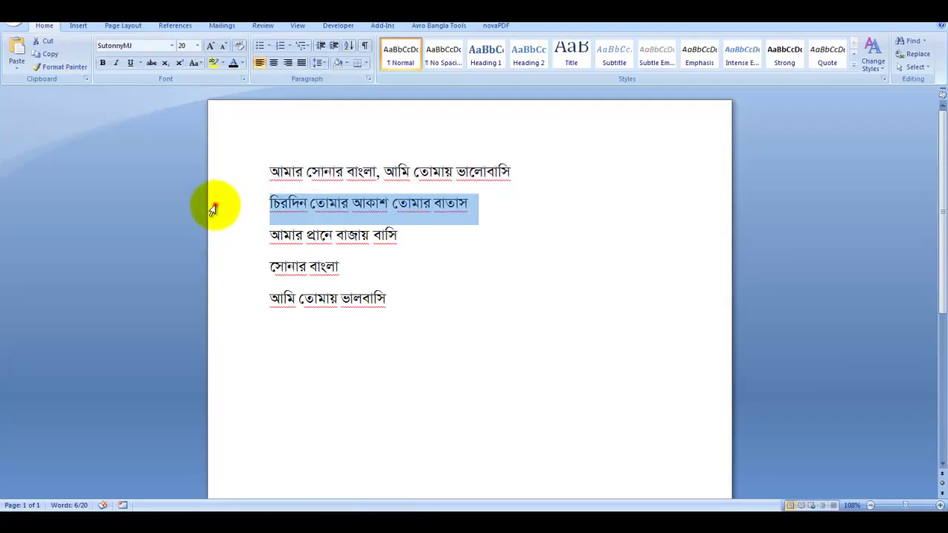
{"action": "left_click_drag", "start_coordinate": [210, 211], "coordinate": [320, 244]}
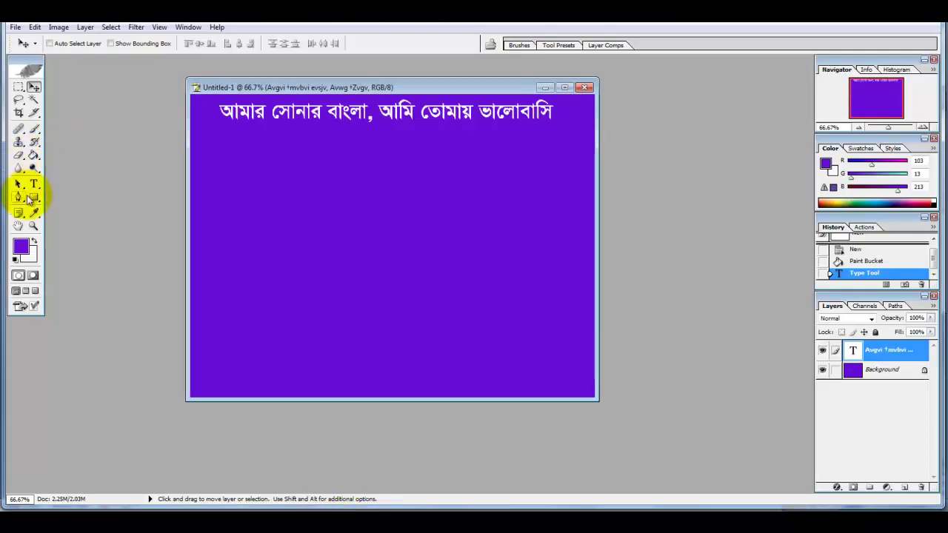
{"action": "left_click", "coordinate": [33, 184]}
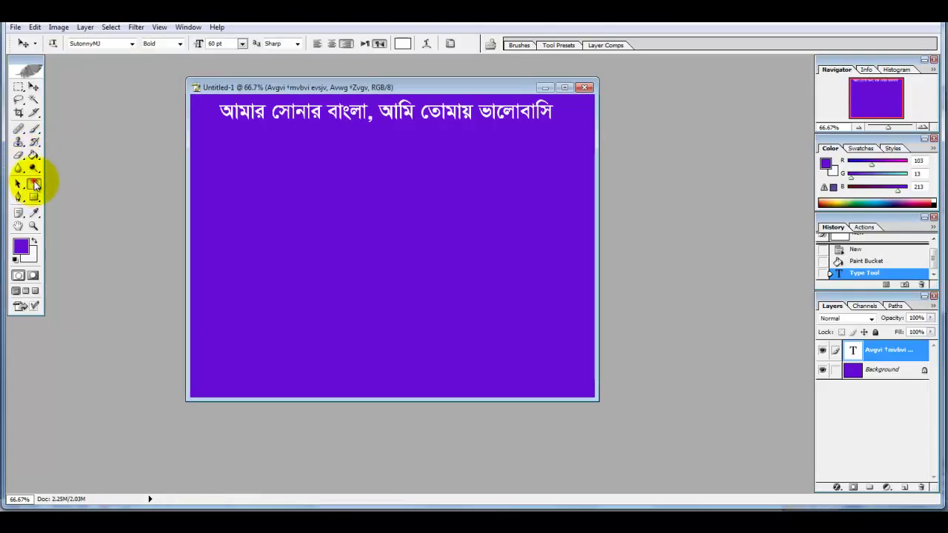
{"action": "left_click", "coordinate": [381, 149]}
{"action": "key", "text": "ctrl+v"}
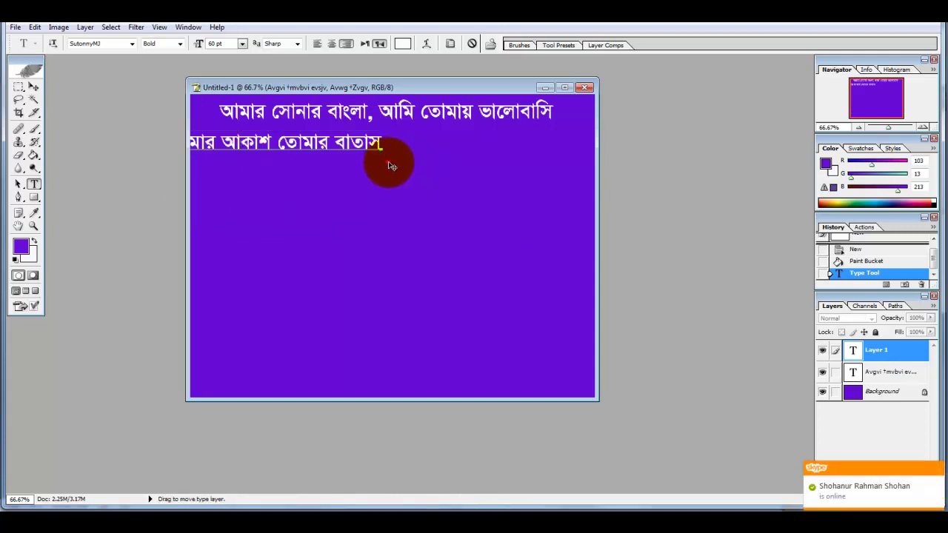
Centre the second line, enlarge it to about 102 pt, and return to the lyrics
{"action": "left_click_drag", "start_coordinate": [391, 165], "coordinate": [520, 159]}
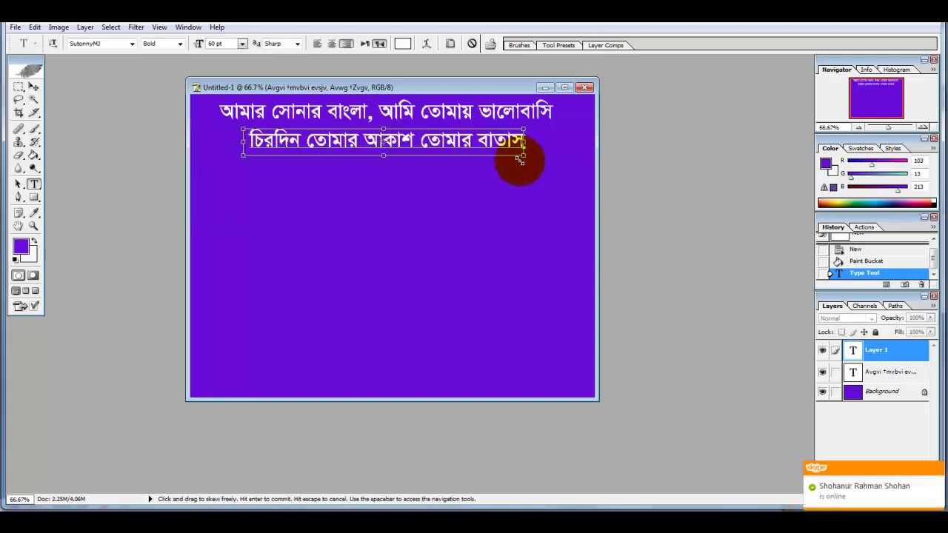
{"action": "mouse_move", "coordinate": [523, 155]}
{"action": "left_mouse_down"}
{"action": "mouse_move", "coordinate": [548, 152]}
{"action": "mouse_move", "coordinate": [553, 166]}
{"action": "left_mouse_up"}
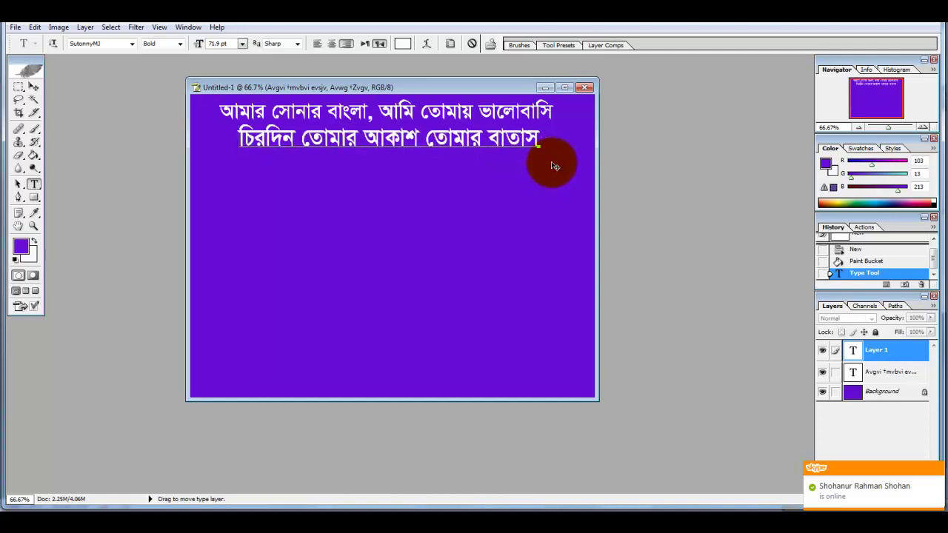
{"action": "key", "text": "ctrl"}
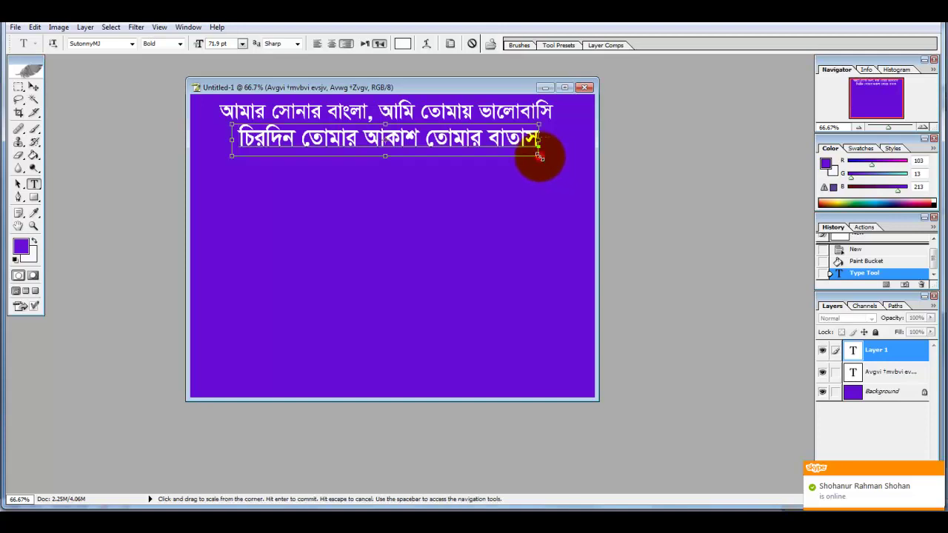
{"action": "mouse_move", "coordinate": [541, 158]}
{"action": "left_mouse_down"}
{"action": "mouse_move", "coordinate": [540, 179]}
{"action": "mouse_move", "coordinate": [550, 171]}
{"action": "left_mouse_up"}
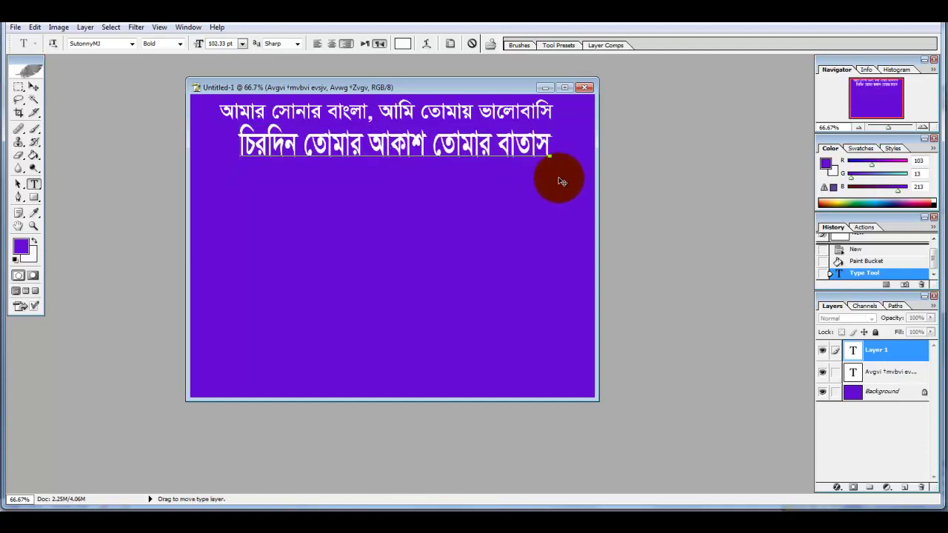
{"action": "left_click_drag", "start_coordinate": [556, 189], "coordinate": [562, 193]}
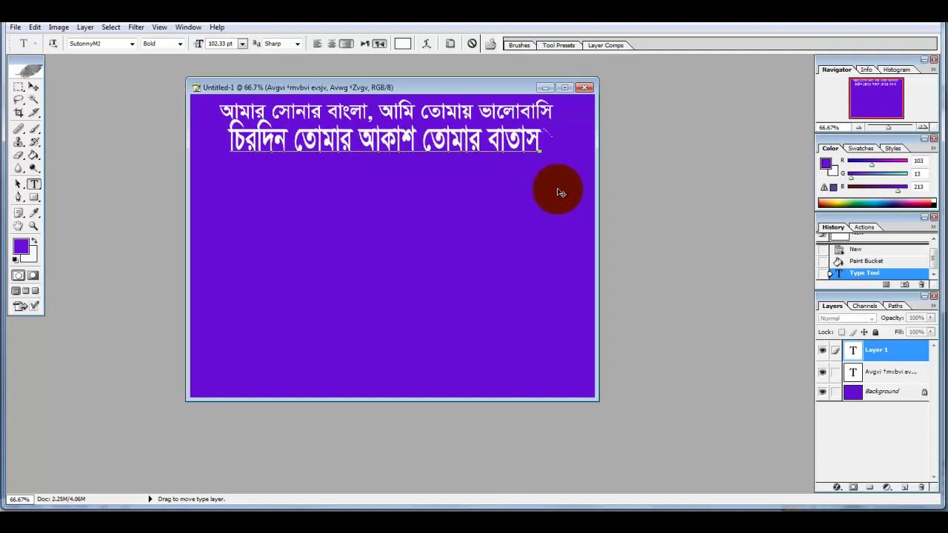
{"action": "left_click", "coordinate": [34, 87]}
{"action": "left_click", "coordinate": [289, 259]}
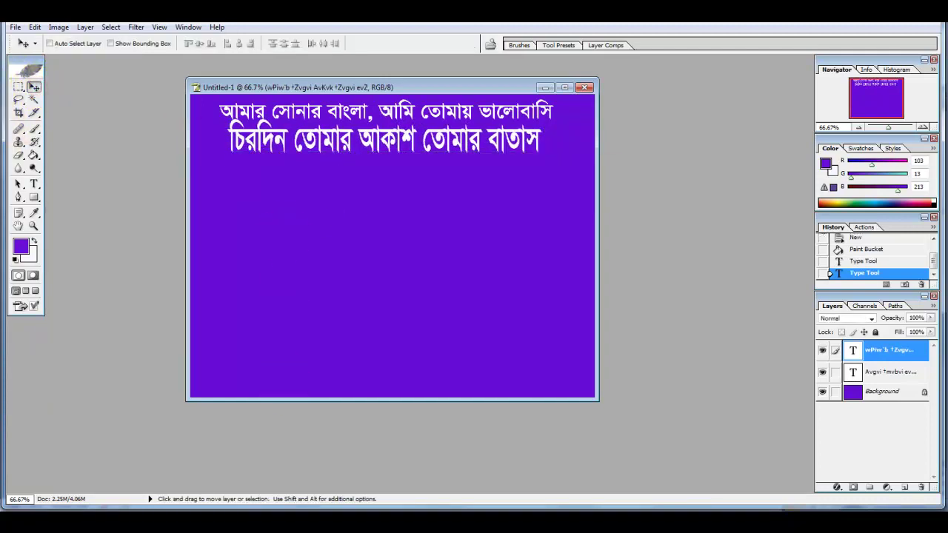
{"action": "left_click", "coordinate": [386, 508]}
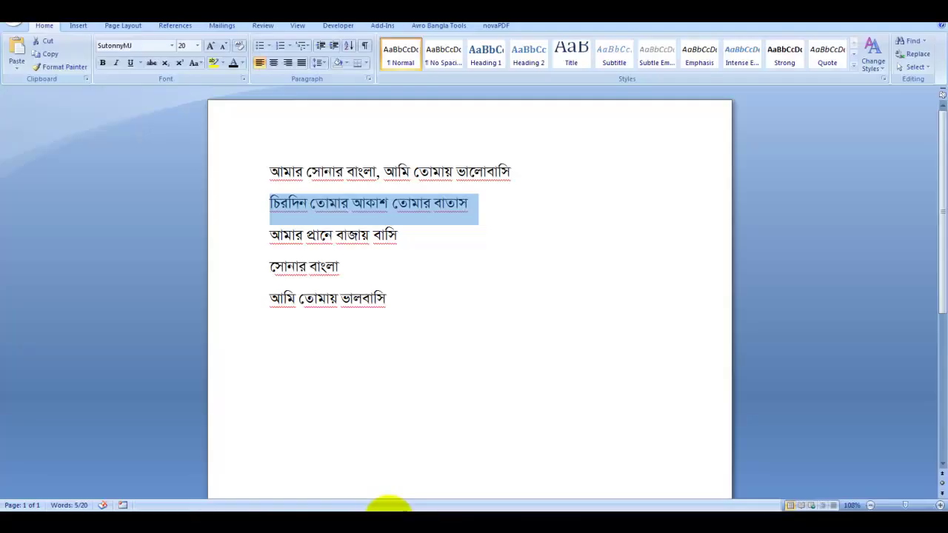
Copy the third lyric line and paste it as new text below the second
{"action": "left_click", "coordinate": [217, 243]}
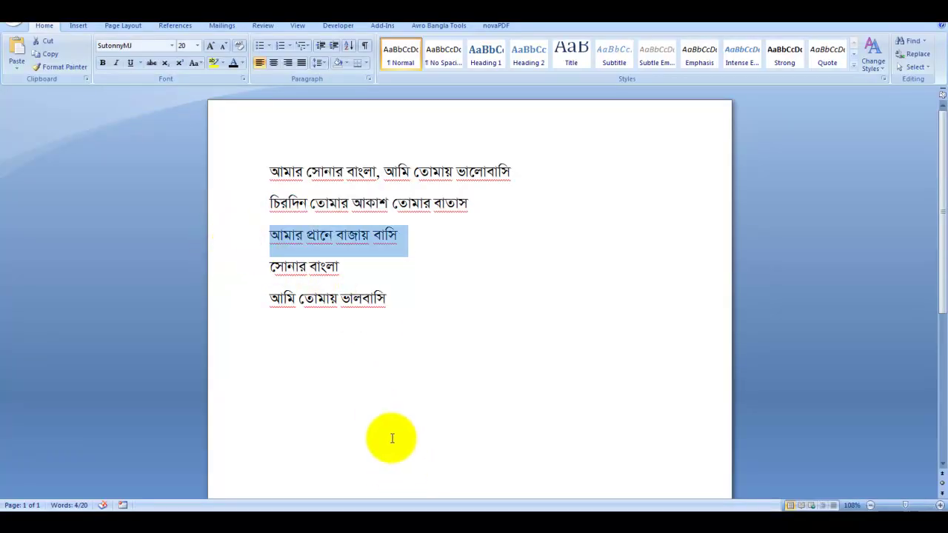
{"action": "left_click", "coordinate": [356, 506]}
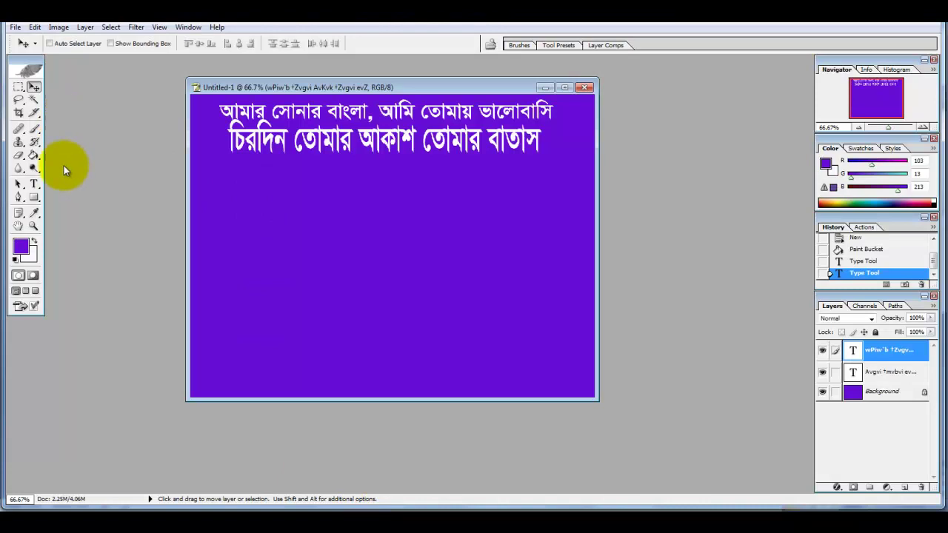
{"action": "left_click", "coordinate": [33, 184]}
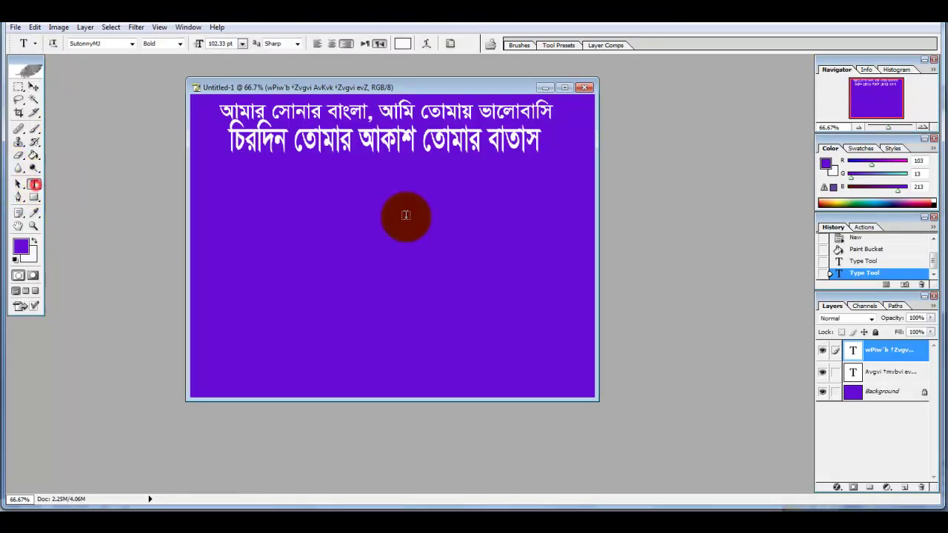
{"action": "left_click", "coordinate": [364, 185]}
{"action": "type", "text": "আমার প্রানে বাজায় বাসি"}
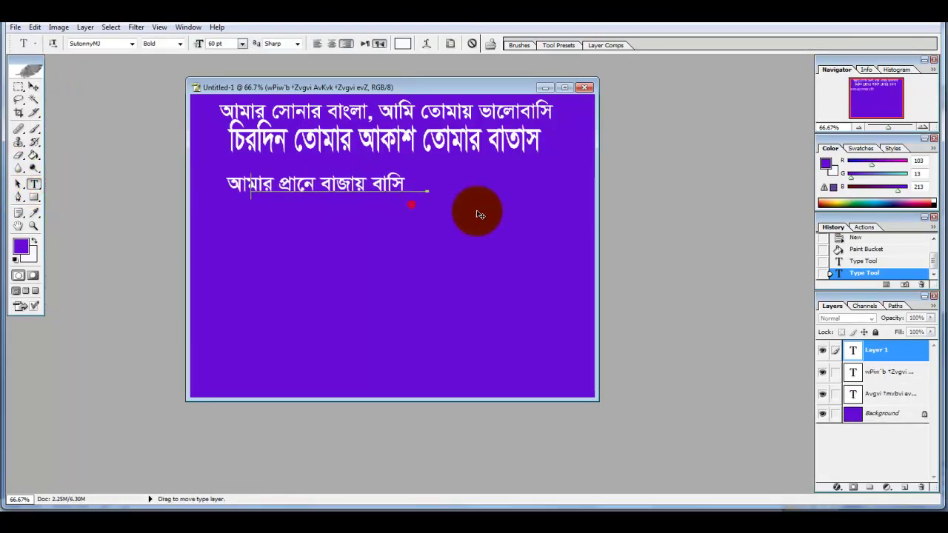
Centre the third line under the upper lines and scale it to 81.16 pt
{"action": "left_click_drag", "start_coordinate": [480, 215], "coordinate": [512, 201]}
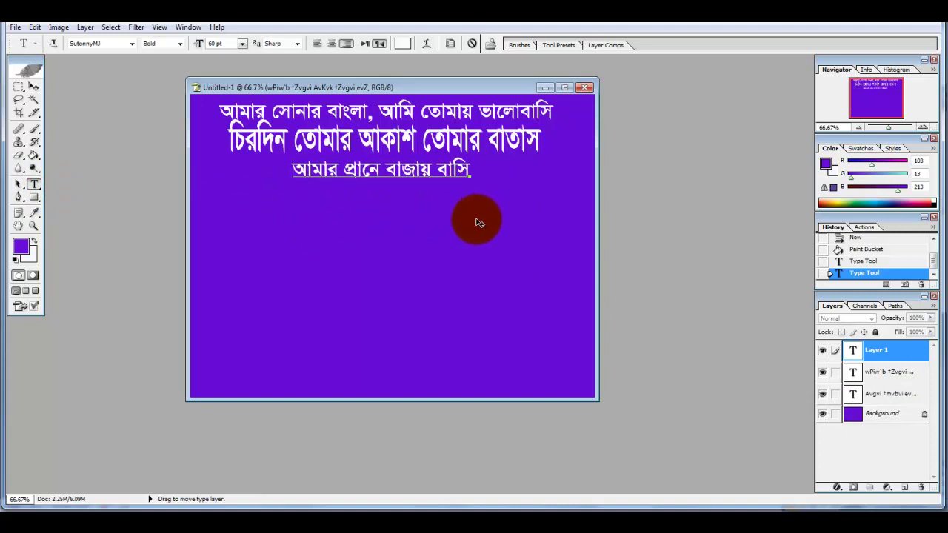
{"action": "key", "text": "ctrl+t"}
{"action": "mouse_move", "coordinate": [472, 186]}
{"action": "left_mouse_down"}
{"action": "mouse_move", "coordinate": [498, 191]}
{"action": "mouse_move", "coordinate": [511, 214]}
{"action": "left_mouse_up"}
{"action": "key", "text": "Return"}
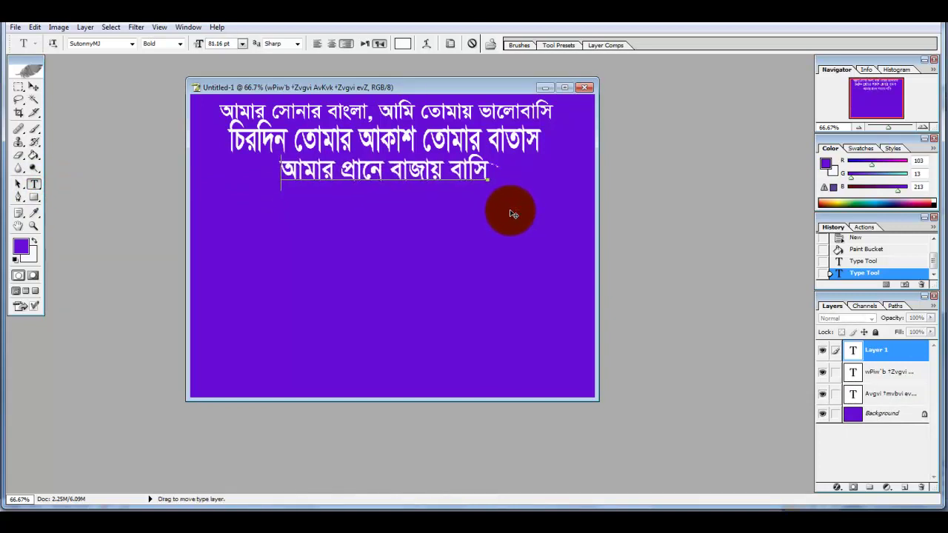
{"action": "left_click", "coordinate": [442, 175]}
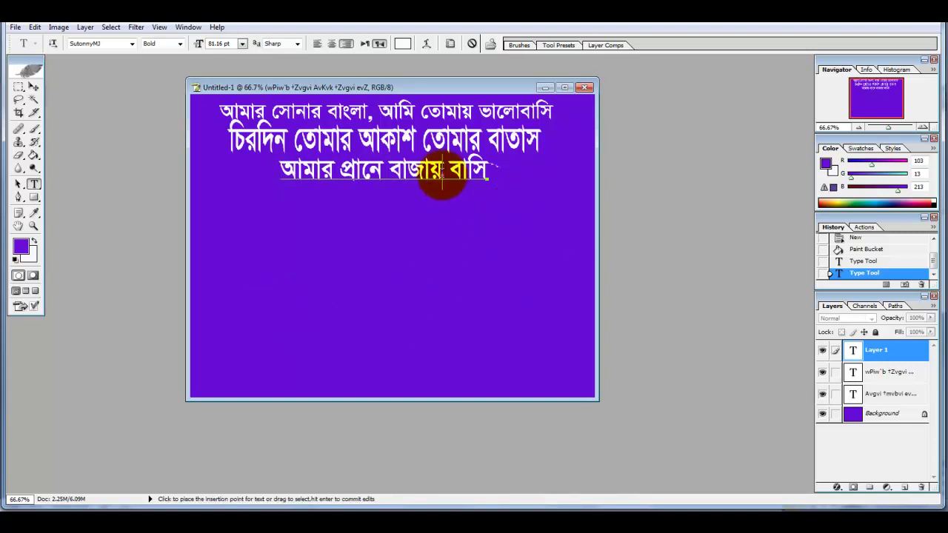
{"action": "left_click", "coordinate": [33, 89]}
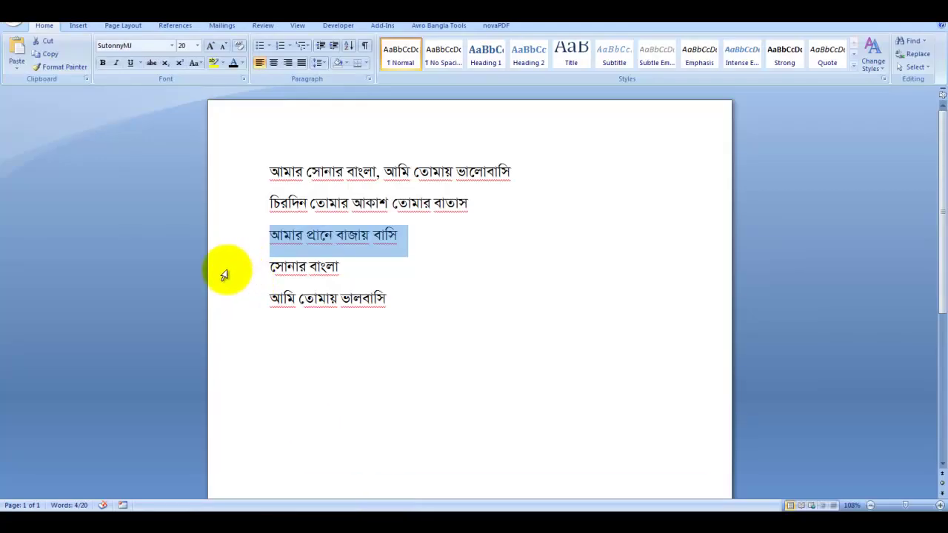
Paste the fourth lyric line as new text below the third and move it toward centre
{"action": "left_click", "coordinate": [222, 272]}
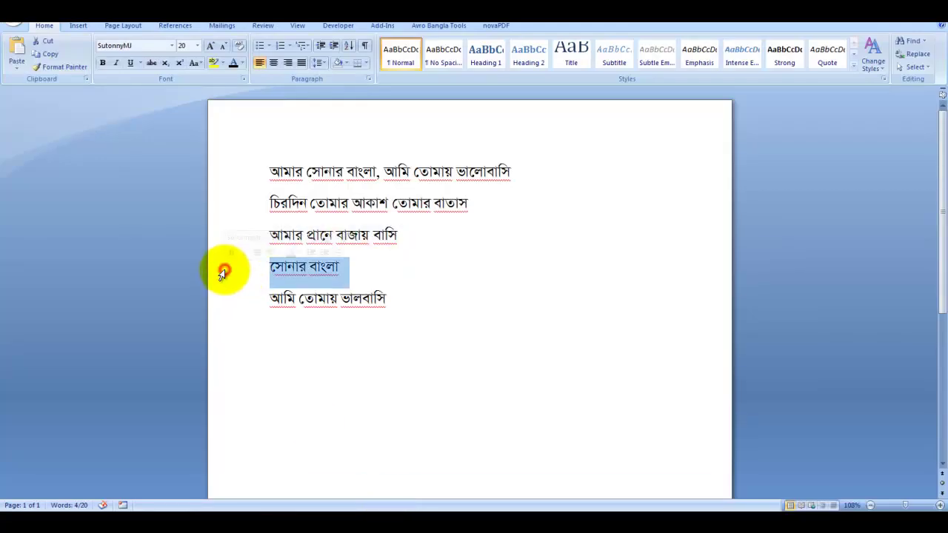
{"action": "left_click", "coordinate": [352, 507]}
{"action": "left_click", "coordinate": [261, 215]}
{"action": "left_click", "coordinate": [33, 183]}
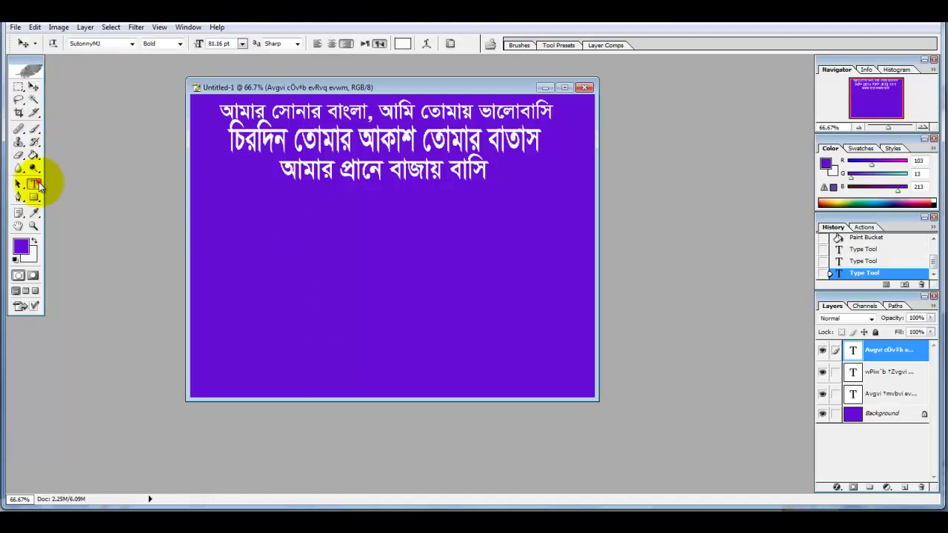
{"action": "left_click", "coordinate": [363, 216]}
{"action": "key", "text": "ctrl+v"}
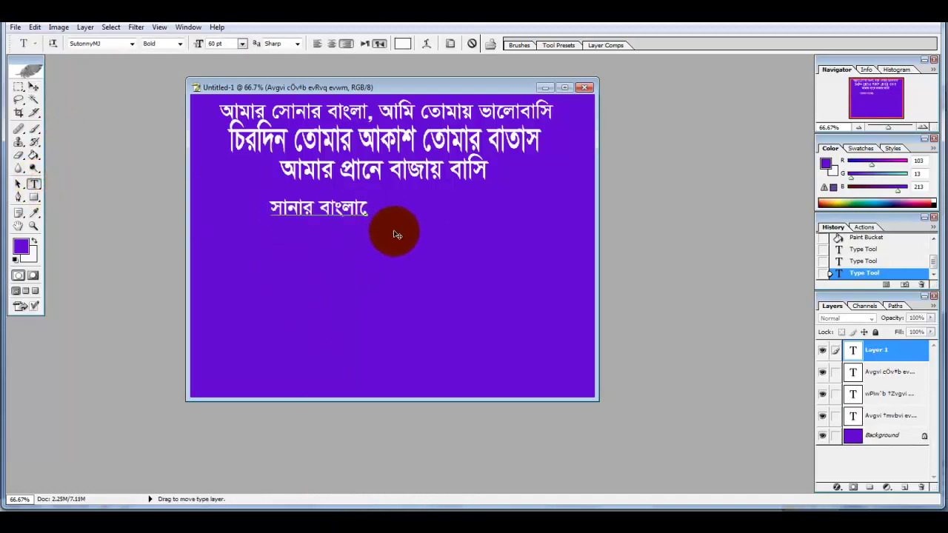
{"action": "left_click_drag", "start_coordinate": [405, 241], "coordinate": [483, 238]}
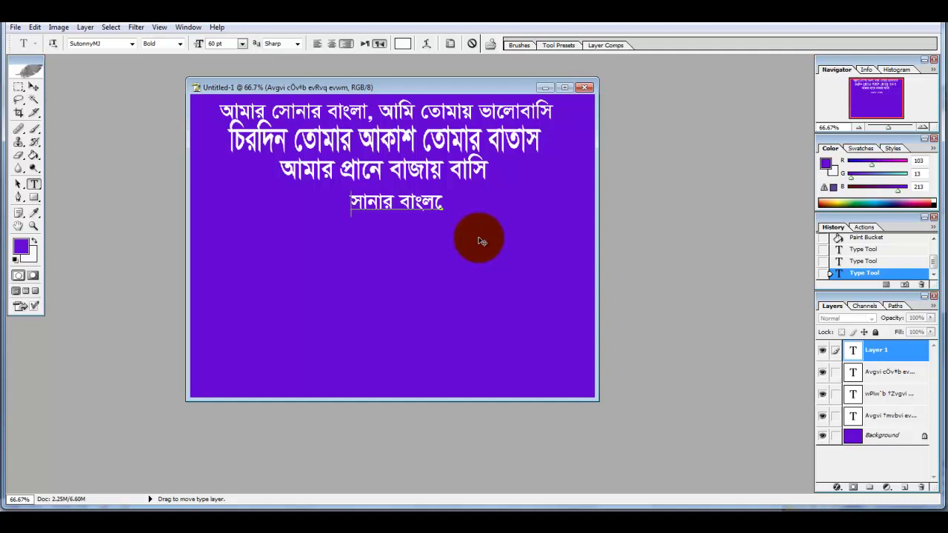
Try resizing the fourth line, cancel it, and compare its text with the Word lyrics
{"action": "key", "text": "ctrl"}
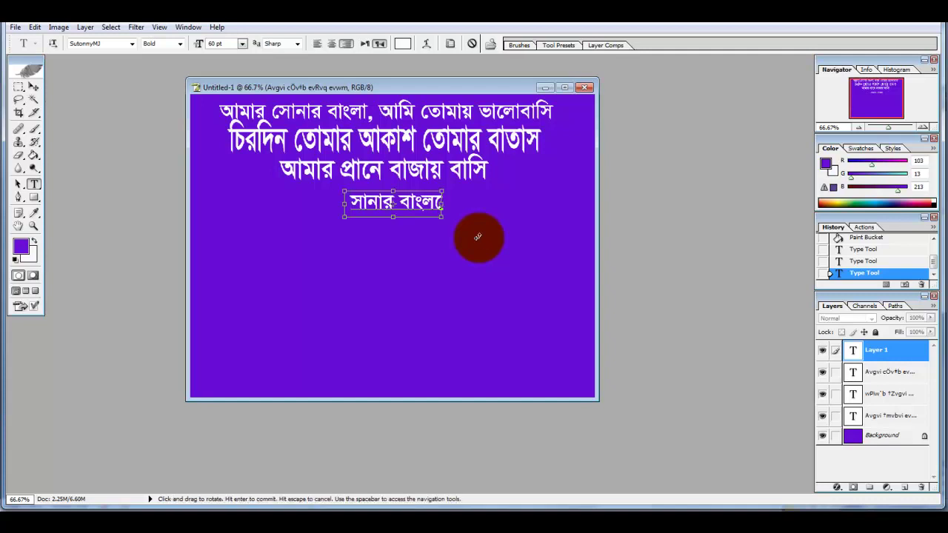
{"action": "left_click_drag", "start_coordinate": [344, 204], "coordinate": [339, 204]}
{"action": "key", "text": "Escape"}
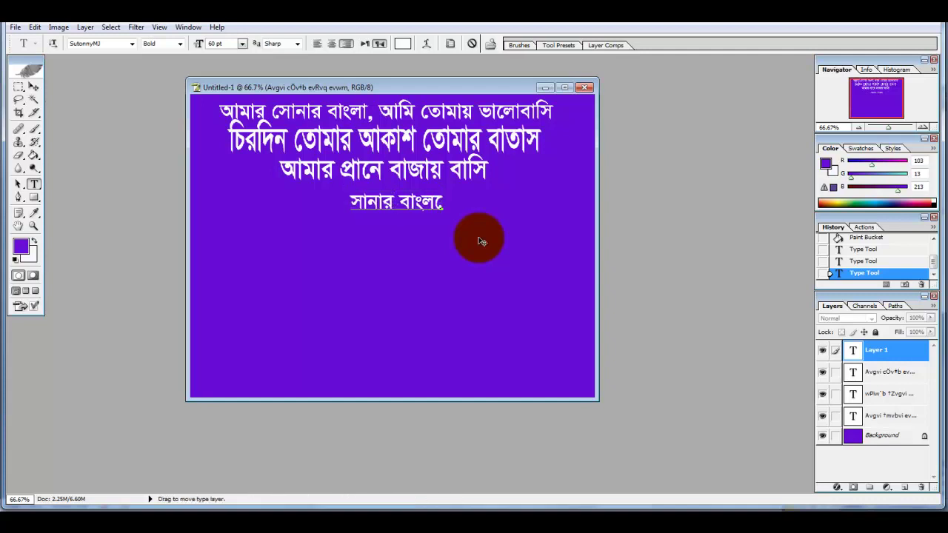
{"action": "left_click_drag", "start_coordinate": [347, 203], "coordinate": [443, 202]}
{"action": "key", "text": "ctrl+c"}
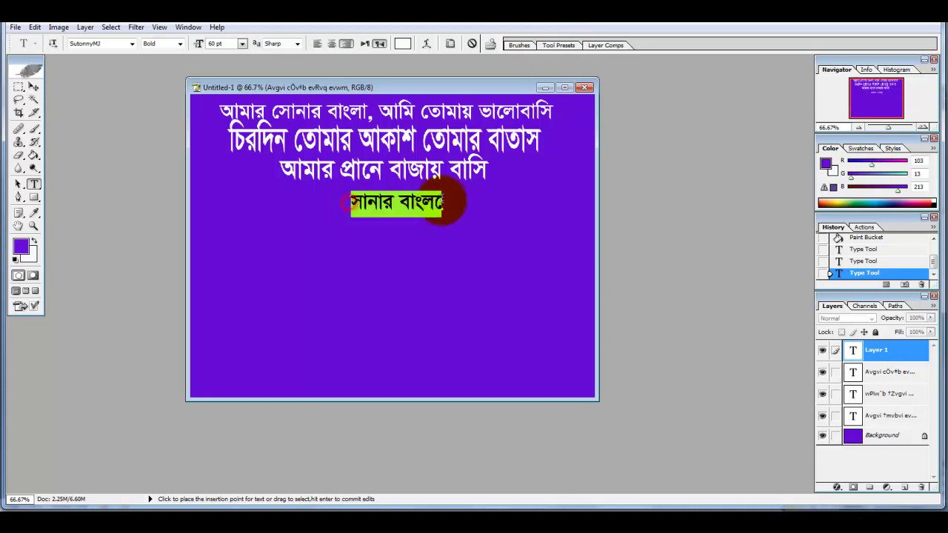
{"action": "key", "text": "alt+Tab"}
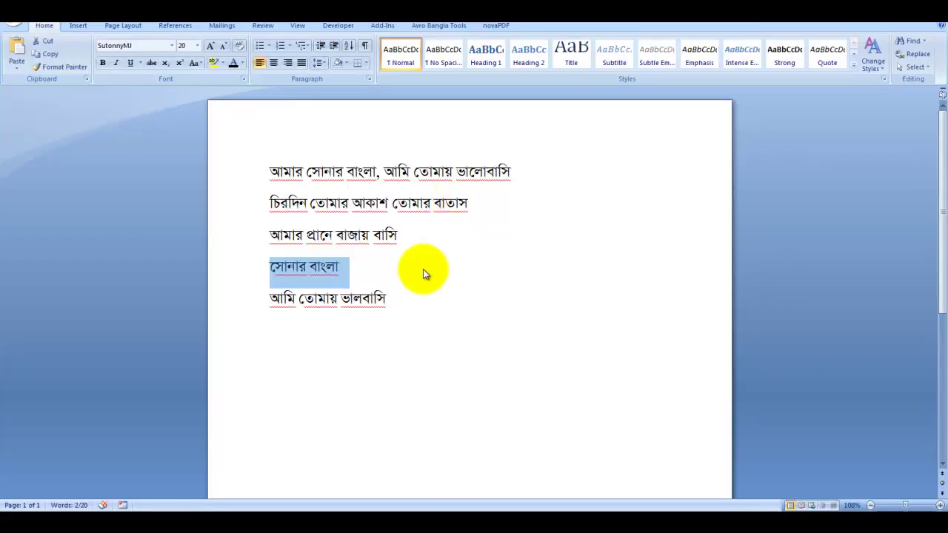
{"action": "key", "text": "alt+Tab"}
{"action": "left_click", "coordinate": [403, 309]}
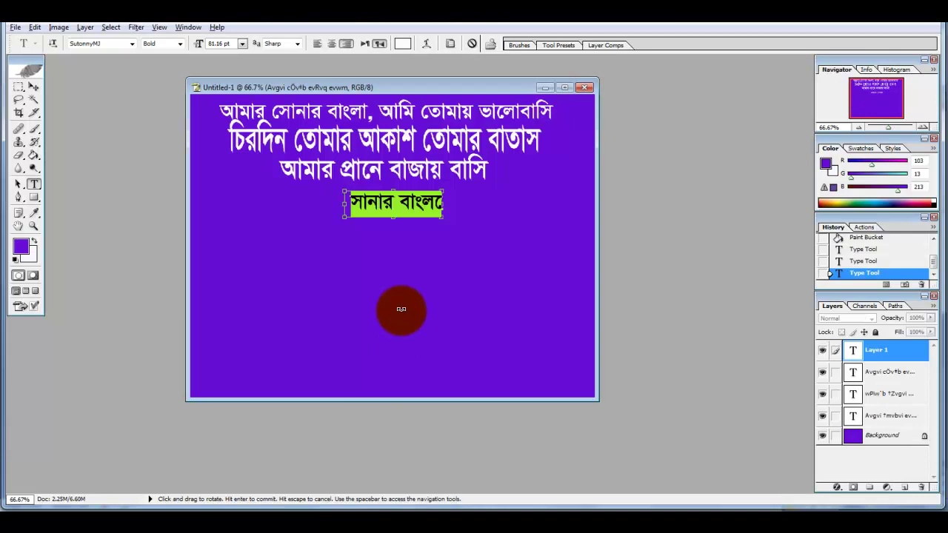
Edit the fourth line's characters, deleting and retyping the trailing vowel sign, then undo
{"action": "left_click_drag", "start_coordinate": [419, 197], "coordinate": [389, 199]}
{"action": "left_click", "coordinate": [438, 199]}
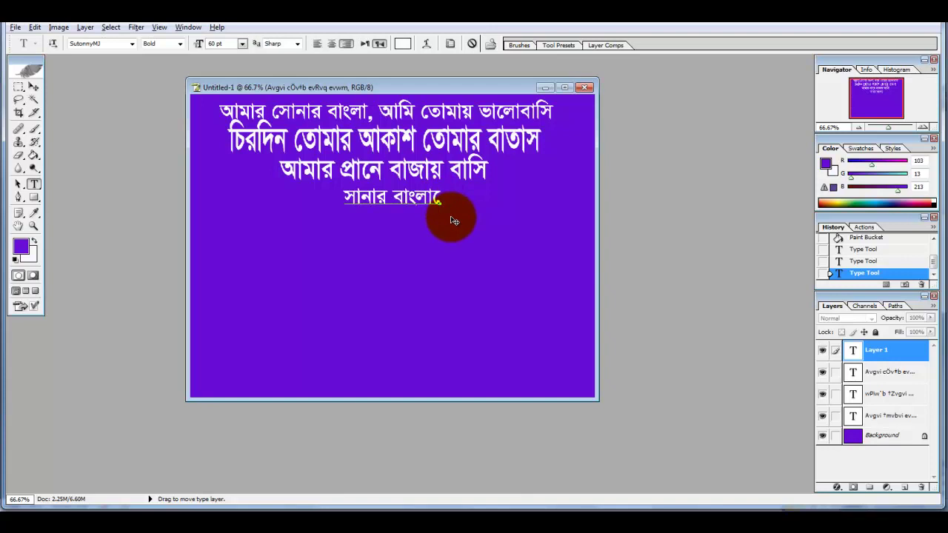
{"action": "key", "text": "BackSpace"}
{"action": "type", "text": "‡"}
{"action": "key", "text": "BackSpace"}
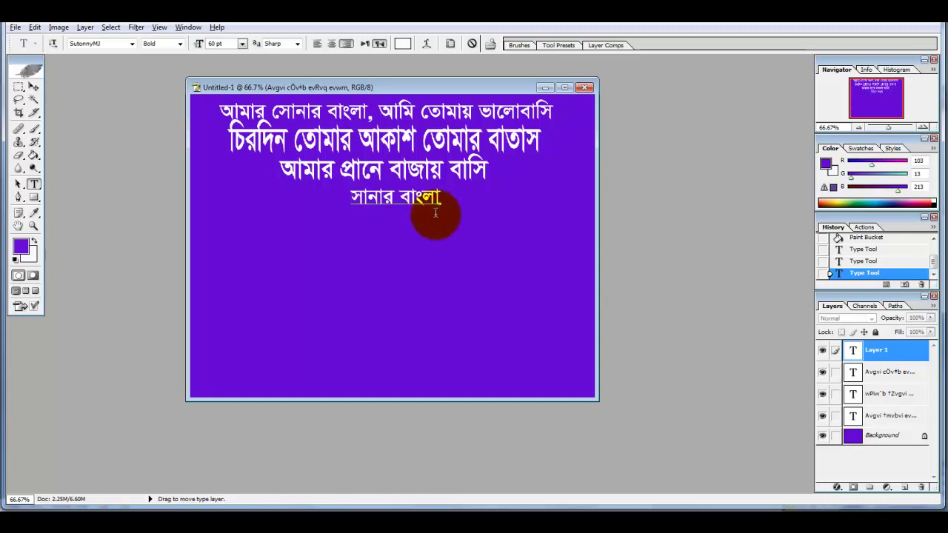
{"action": "double_click", "coordinate": [369, 198]}
{"action": "left_click", "coordinate": [352, 195]}
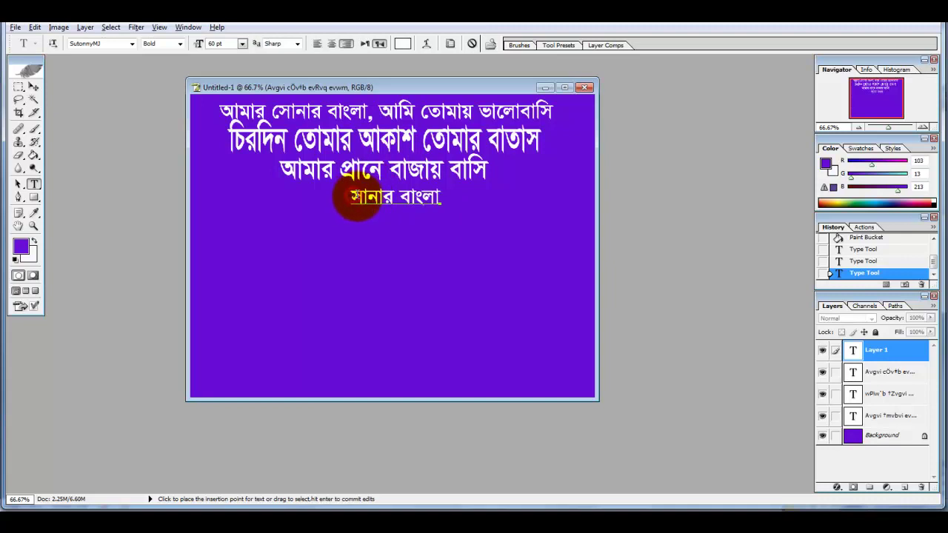
{"action": "key", "text": "ctrl+z"}
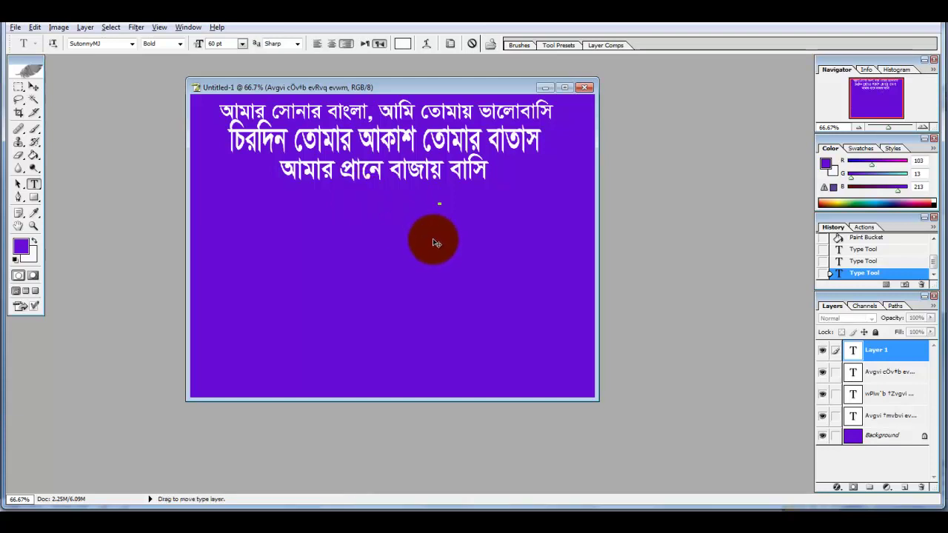
Recopy the সোনার বাংলা line in Word and commit the empty fourth line
{"action": "left_click", "coordinate": [489, 239]}
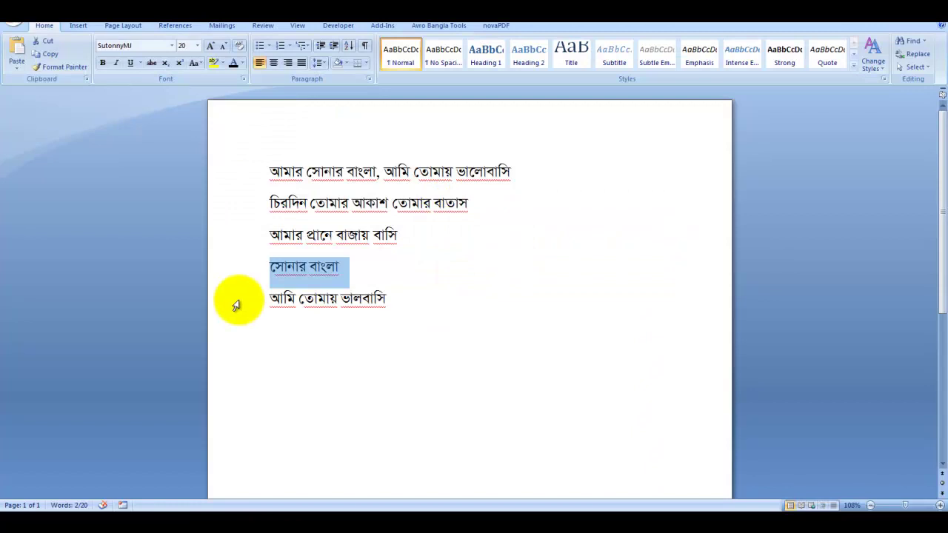
{"action": "left_click", "coordinate": [243, 296]}
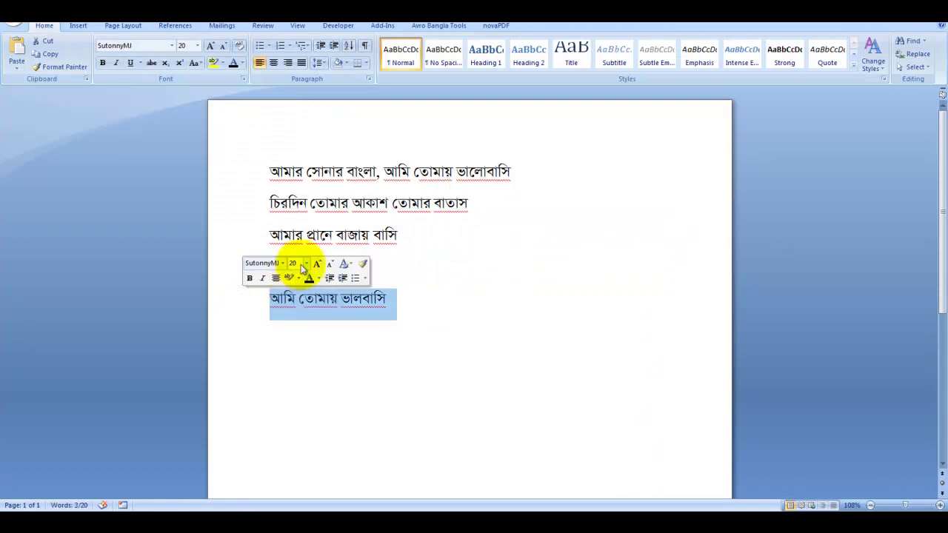
{"action": "key", "text": "ctrl+v"}
{"action": "left_click", "coordinate": [262, 270]}
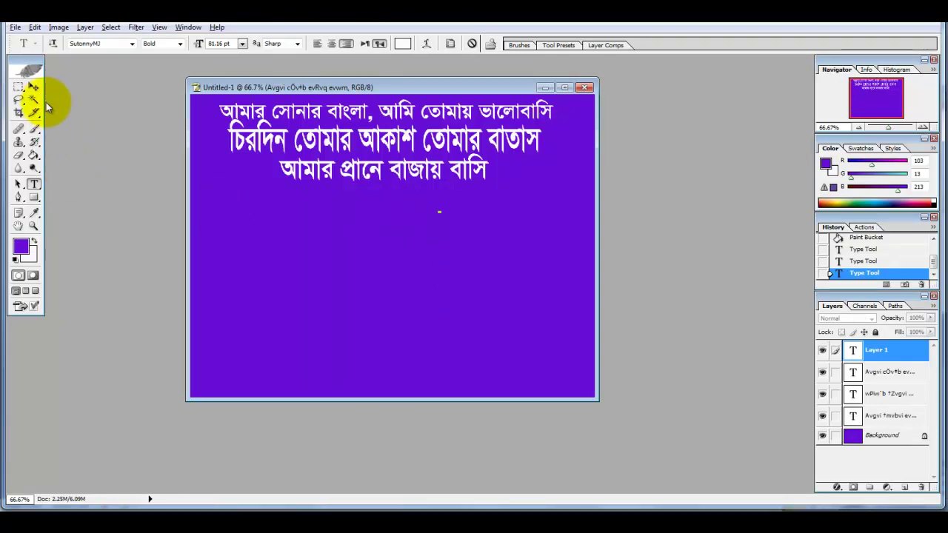
{"action": "left_click", "coordinate": [33, 87]}
Paste সোনার বাংলা as a new 103 pt text line below the third and select its letters
{"action": "left_click", "coordinate": [33, 184]}
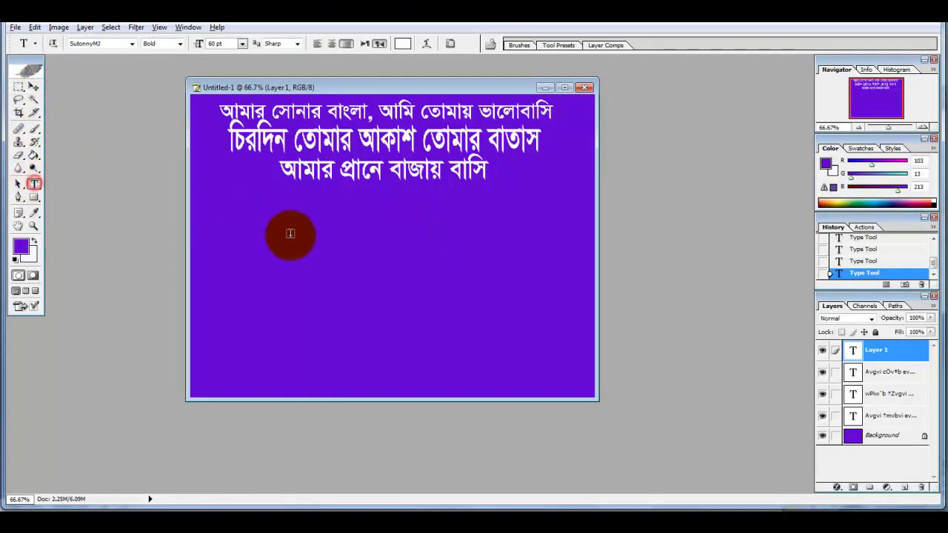
{"action": "left_click", "coordinate": [333, 207]}
{"action": "key", "text": "ctrl+v"}
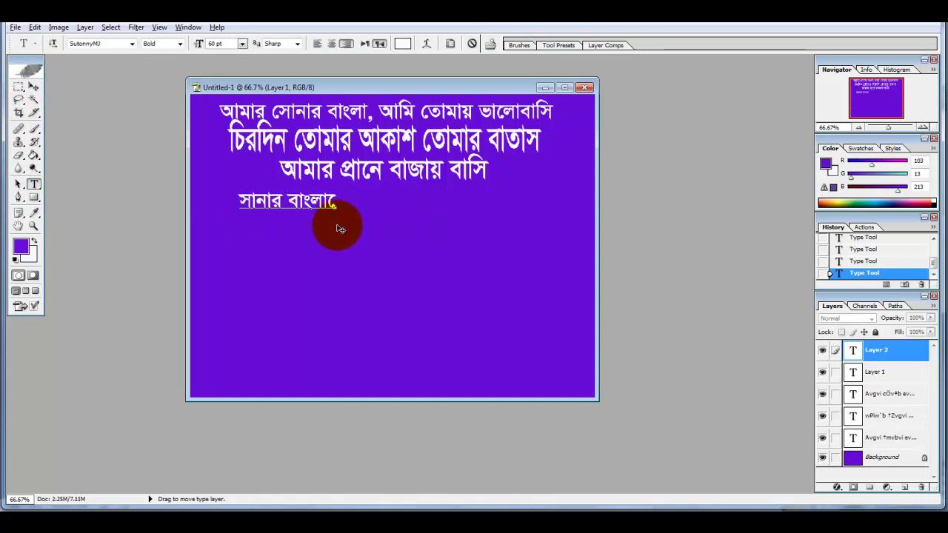
{"action": "double_click", "coordinate": [269, 214]}
{"action": "left_click_drag", "start_coordinate": [311, 205], "coordinate": [512, 231]}
{"action": "left_click", "coordinate": [237, 46]}
{"action": "type", "text": "103"}
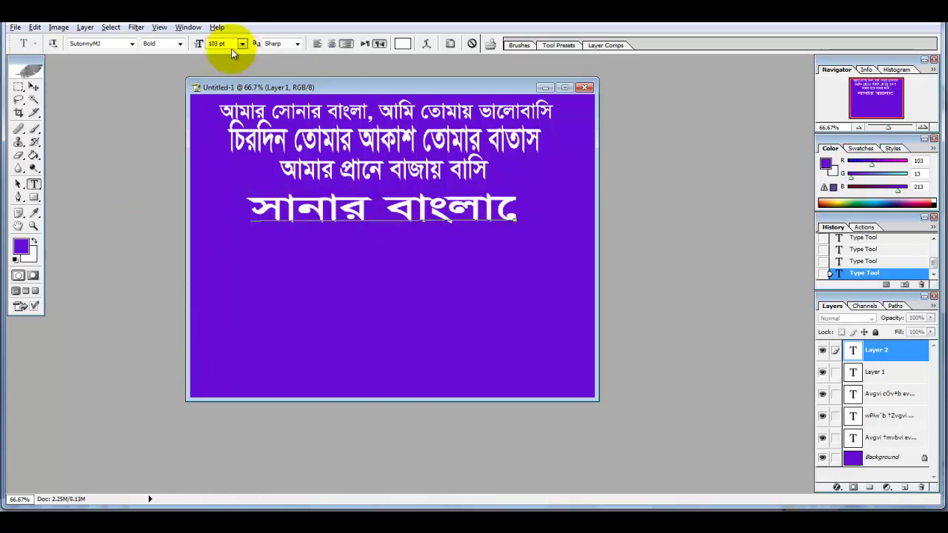
{"action": "left_click_drag", "start_coordinate": [482, 219], "coordinate": [504, 216]}
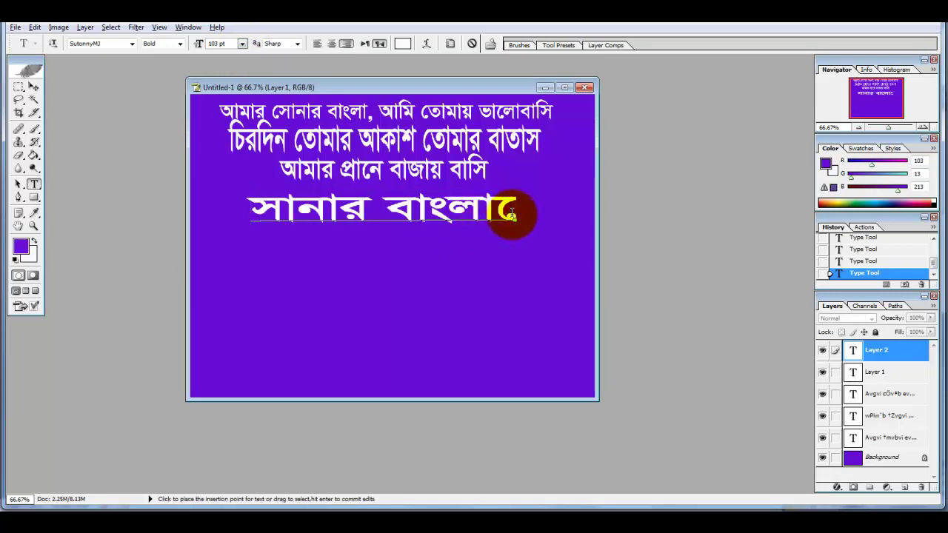
Replace the big line's garbled text by retyping 'সোনার বাংলা' in SutonnyMJ
{"action": "type", "text": "v"}
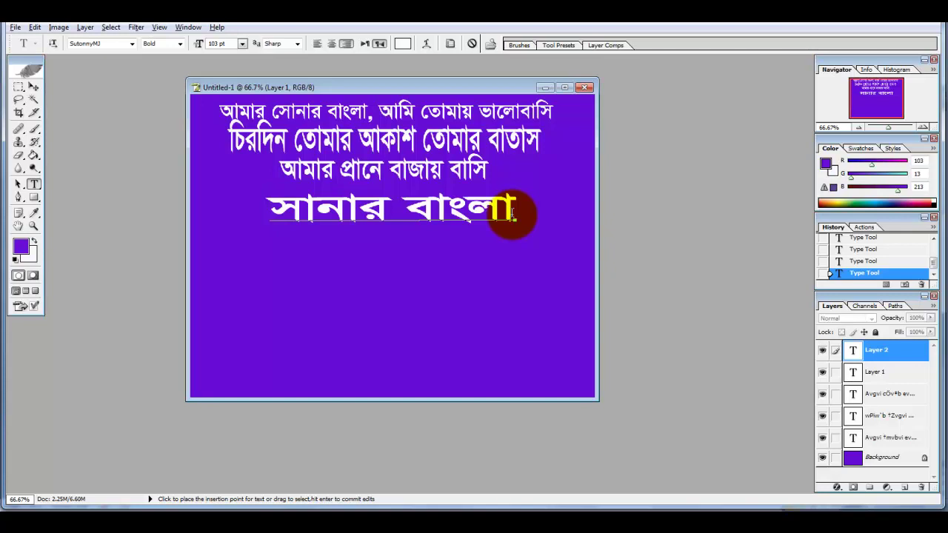
{"action": "left_click", "coordinate": [513, 215]}
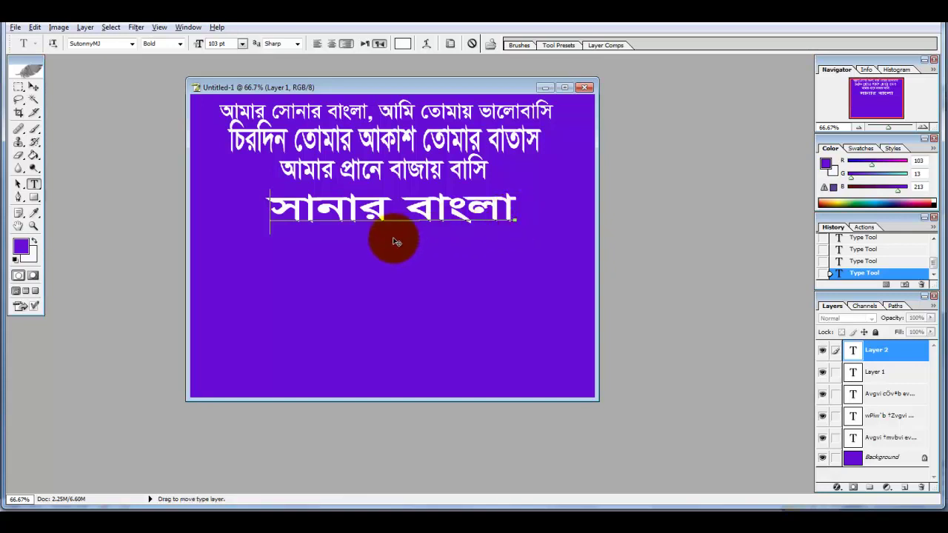
{"action": "type", "text": "‡"}
{"action": "key", "text": "Home"}
{"action": "key", "text": "Delete"}
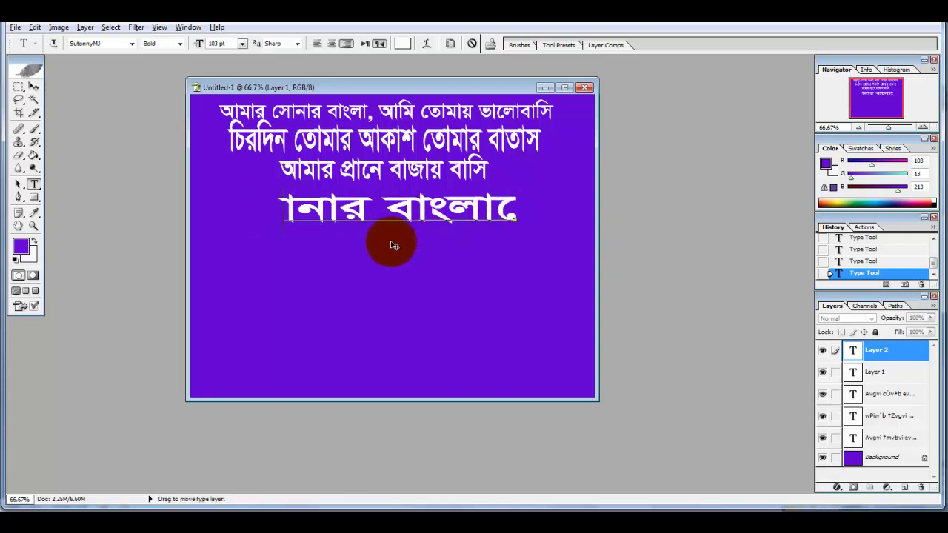
{"action": "key", "text": "ctrl+a"}
{"action": "key", "text": "Delete"}
{"action": "type", "text": "‡mv"}
{"action": "type", "text": "ার ব"}
{"action": "type", "text": "াংলা"}
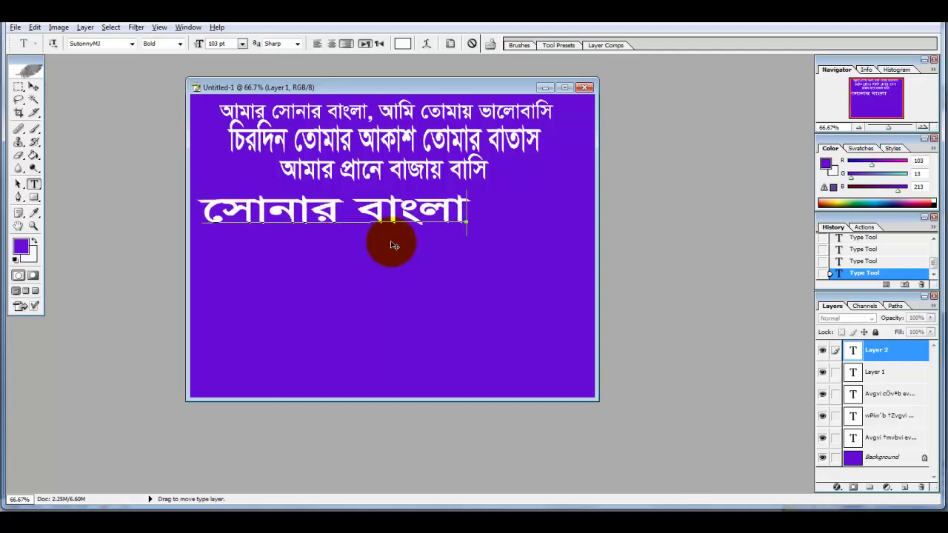
Centre সোনার বাংলা beneath the third line and commit it
{"action": "left_click_drag", "start_coordinate": [477, 260], "coordinate": [519, 260]}
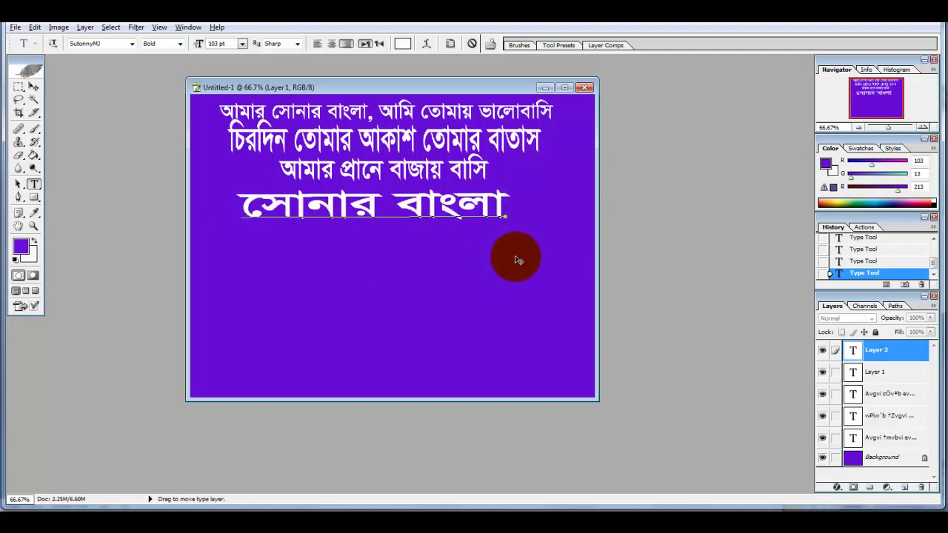
{"action": "left_click_drag", "start_coordinate": [407, 312], "coordinate": [436, 303]}
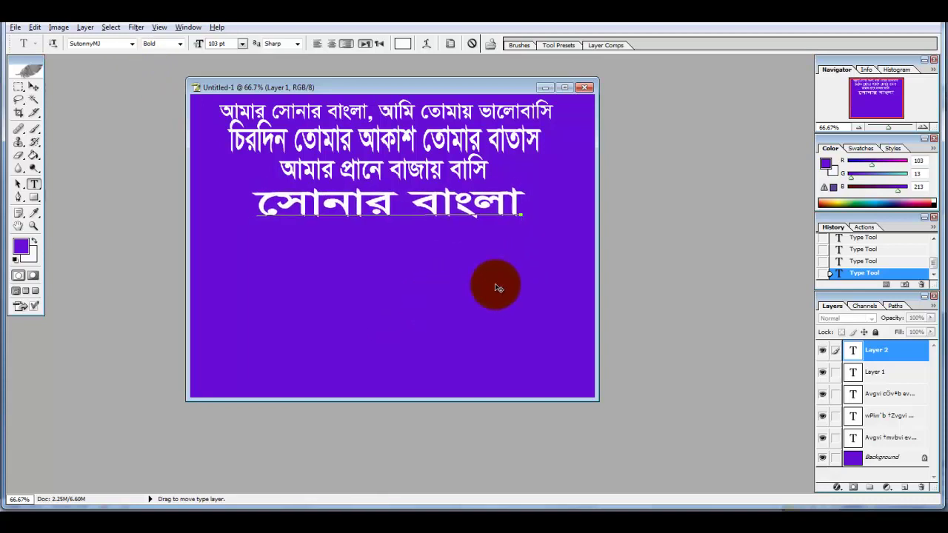
{"action": "left_click", "coordinate": [35, 88]}
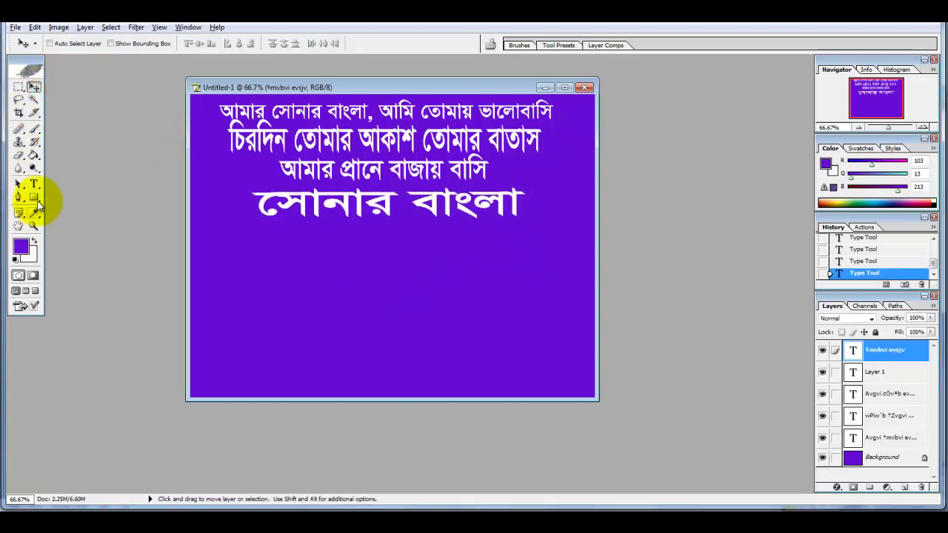
Type 'আমি তোমায় ভালোবাসি' as a new line, centred under সোনার বাংলা, and commit it
{"action": "left_click", "coordinate": [34, 184]}
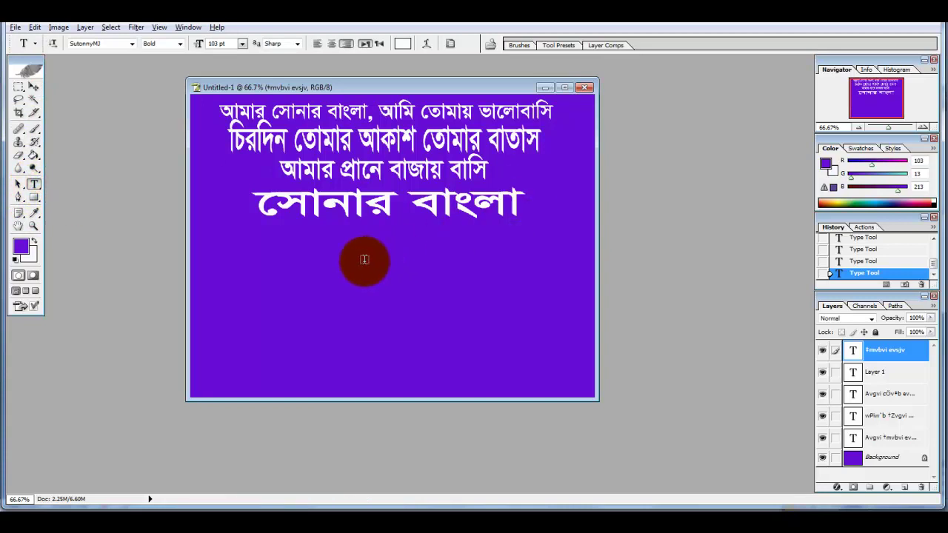
{"action": "left_click", "coordinate": [413, 254]}
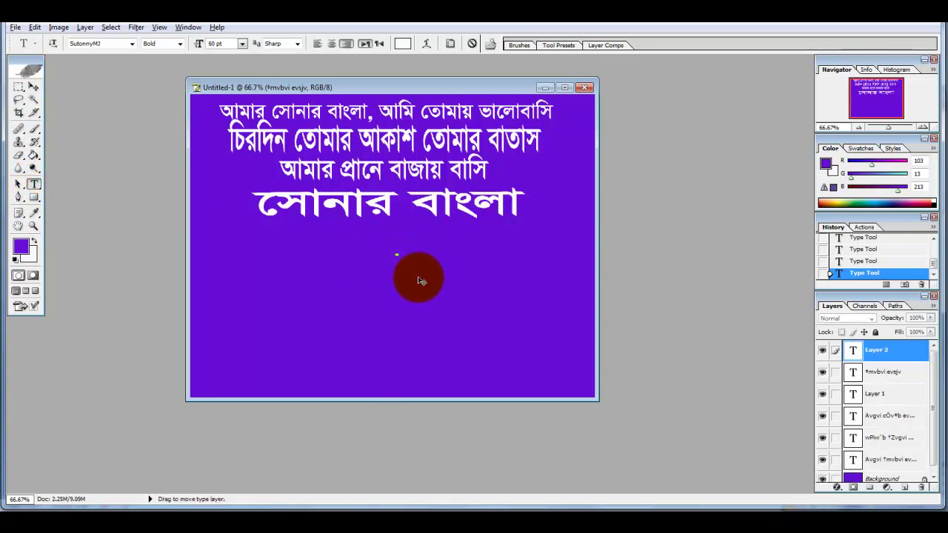
{"action": "type", "text": "Av"}
{"action": "type", "text": "wg ‡"}
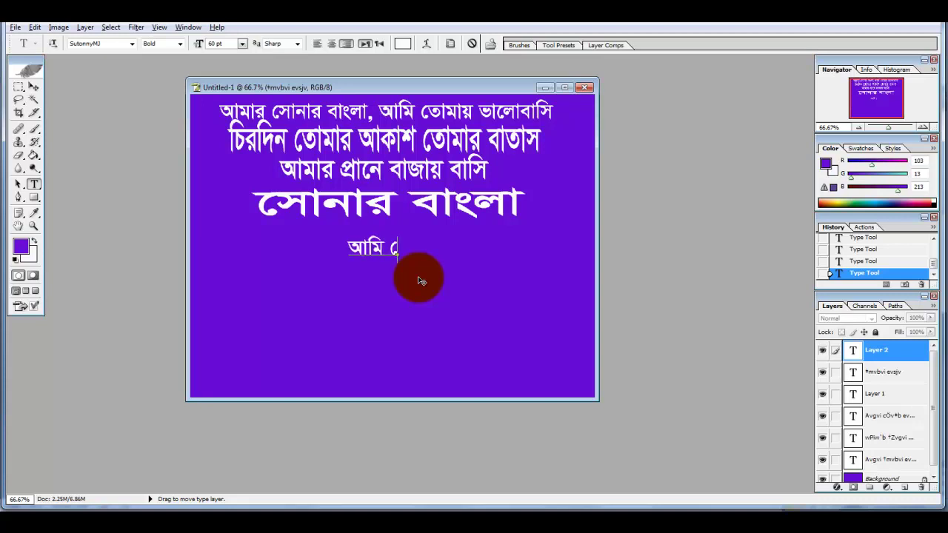
{"action": "type", "text": "Zvgvq"}
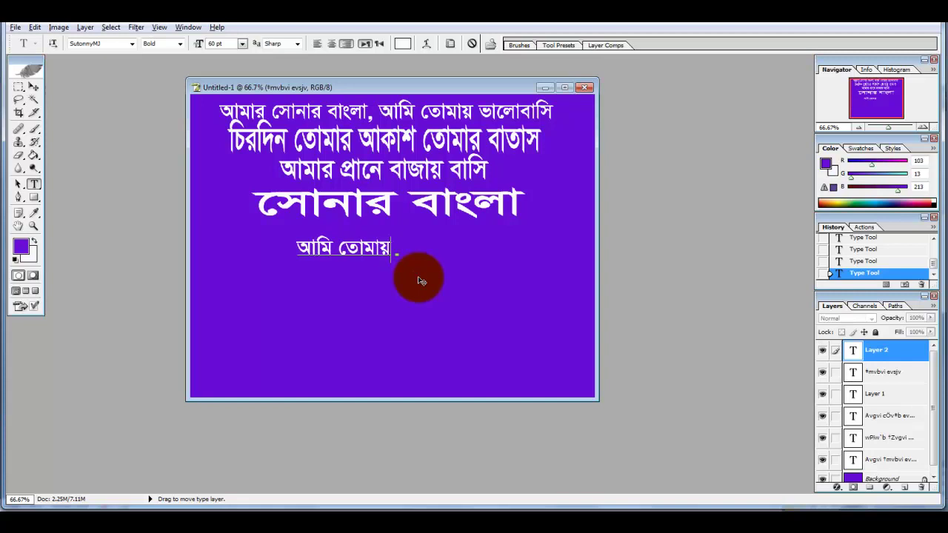
{"action": "type", "text": " fv‡jvev"}
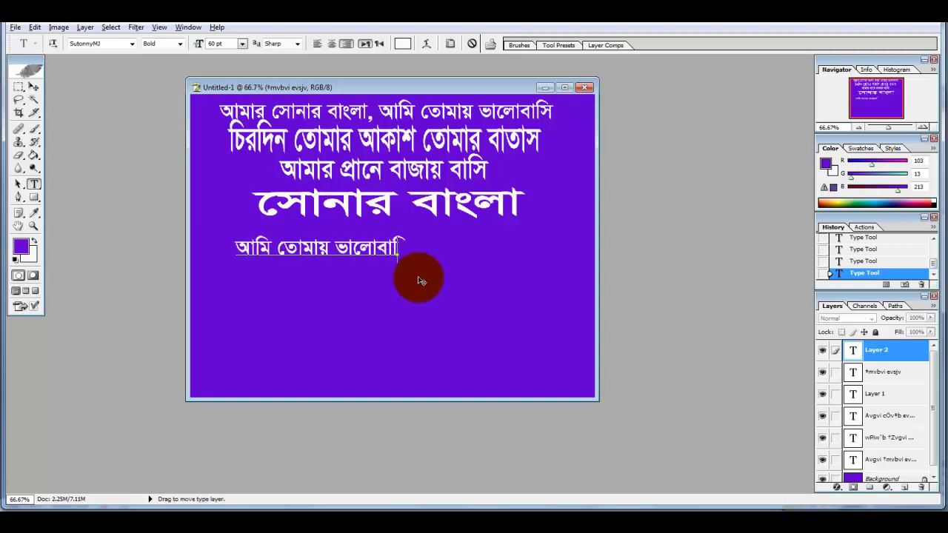
{"action": "type", "text": "wm"}
{"action": "left_click_drag", "start_coordinate": [436, 281], "coordinate": [507, 271]}
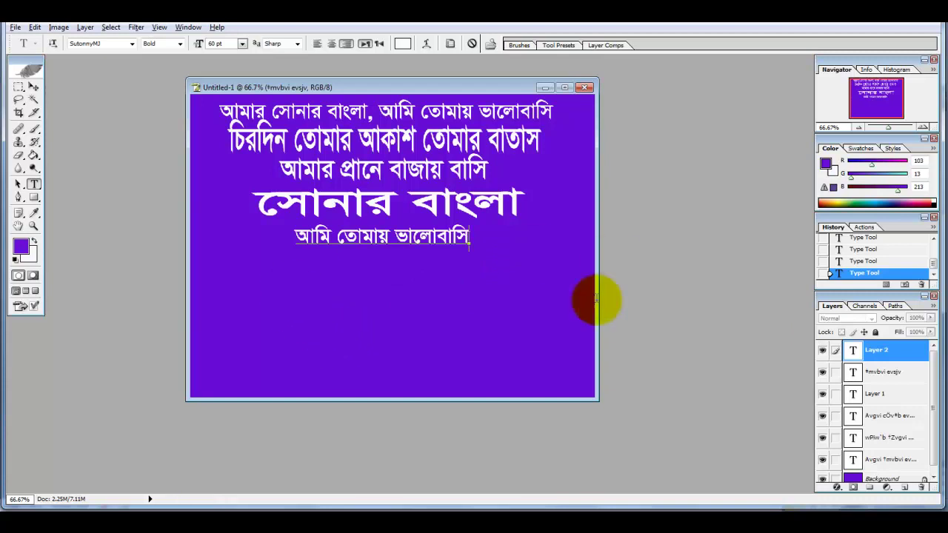
{"action": "left_click", "coordinate": [38, 88]}
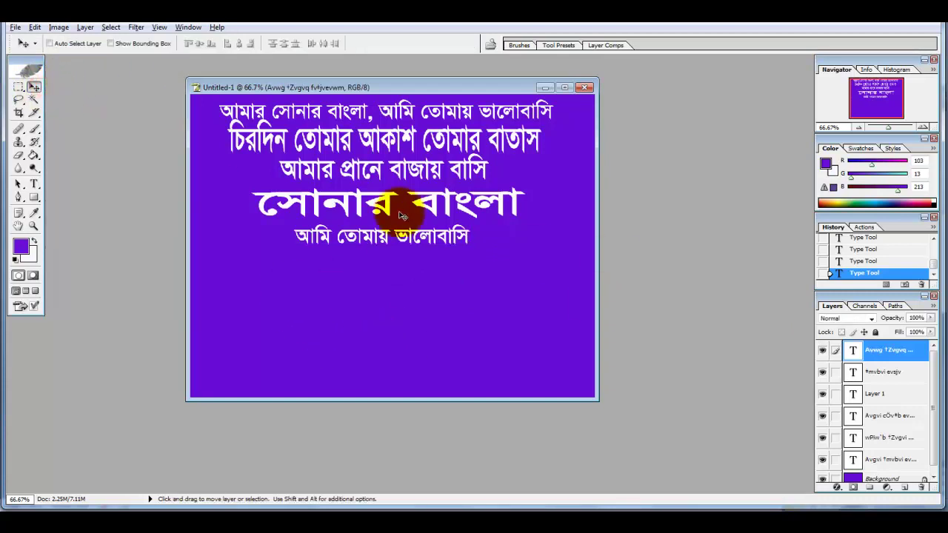
Select the first lyric line's layer and nudge the line slightly upward
{"action": "left_click", "coordinate": [895, 376]}
{"action": "left_click", "coordinate": [889, 348]}
{"action": "left_click", "coordinate": [887, 428]}
{"action": "left_click", "coordinate": [887, 453]}
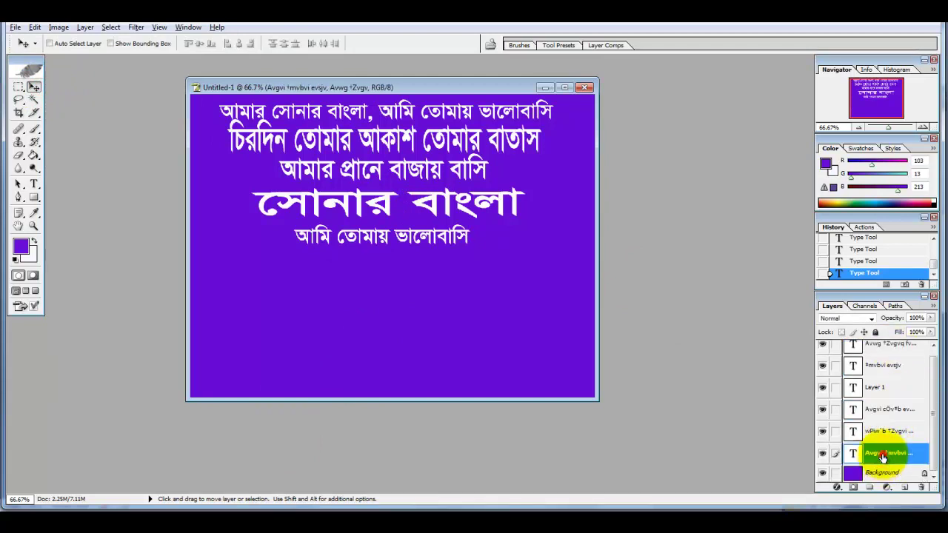
{"action": "left_click", "coordinate": [564, 132]}
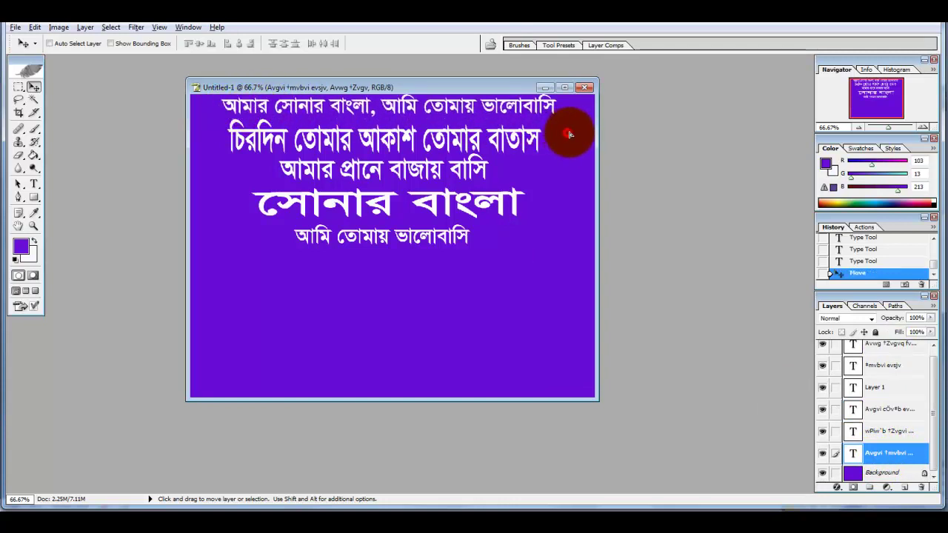
{"action": "left_click_drag", "start_coordinate": [567, 137], "coordinate": [556, 125]}
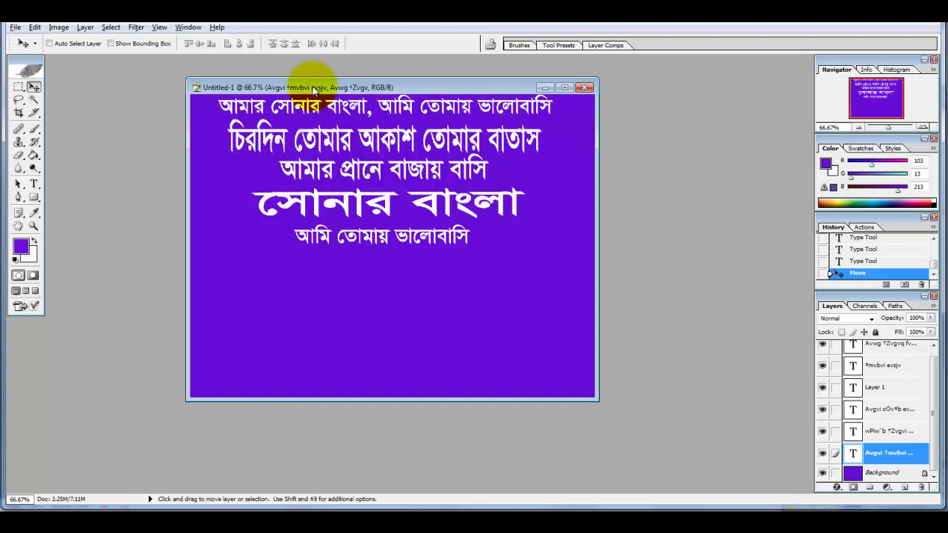
Stretch the first lyric line to 134.2% height using the bounding box and apply
{"action": "left_click", "coordinate": [50, 43]}
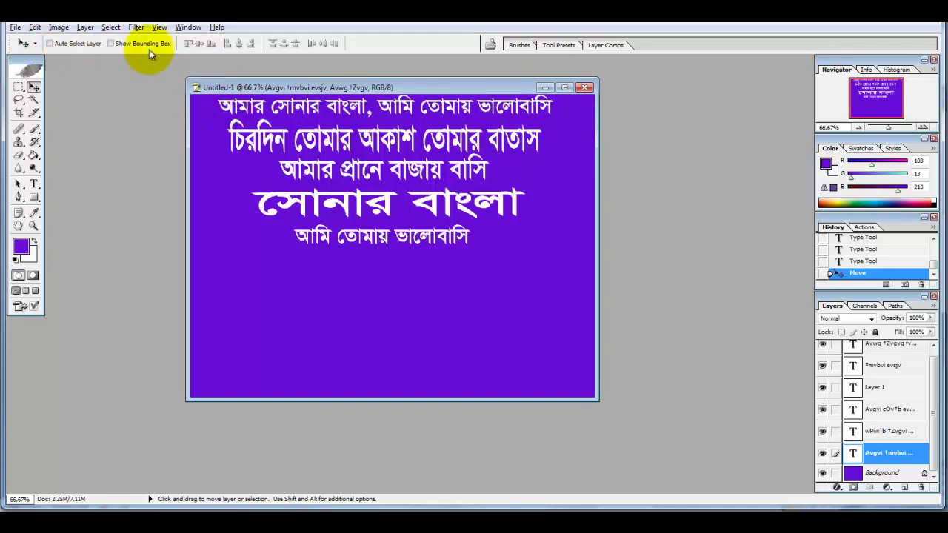
{"action": "left_click", "coordinate": [110, 43]}
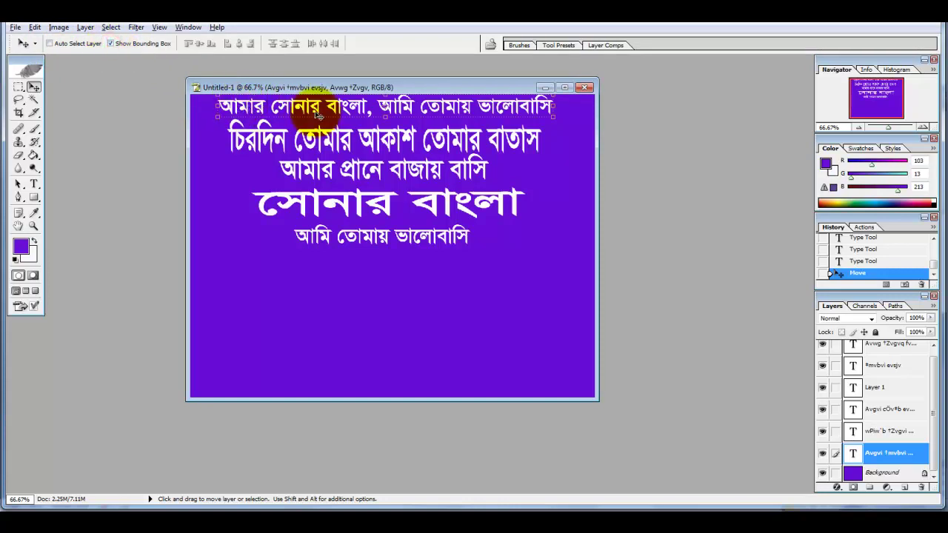
{"action": "left_click_drag", "start_coordinate": [385, 116], "coordinate": [387, 123]}
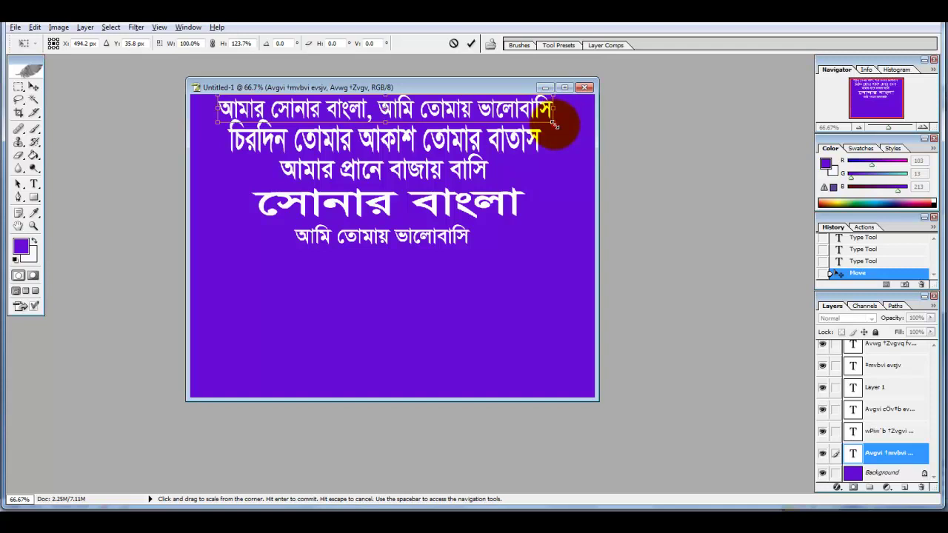
{"action": "left_click_drag", "start_coordinate": [554, 126], "coordinate": [555, 128]}
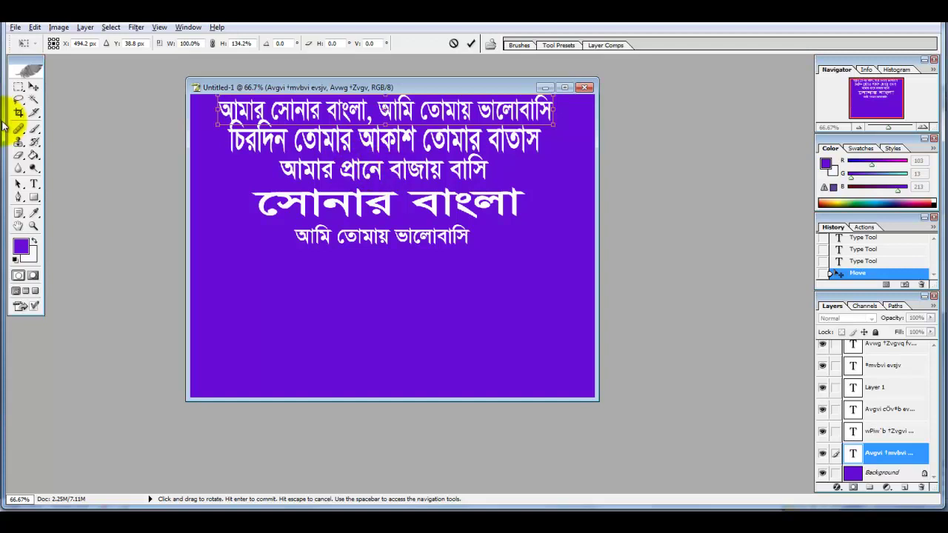
{"action": "left_click", "coordinate": [33, 87]}
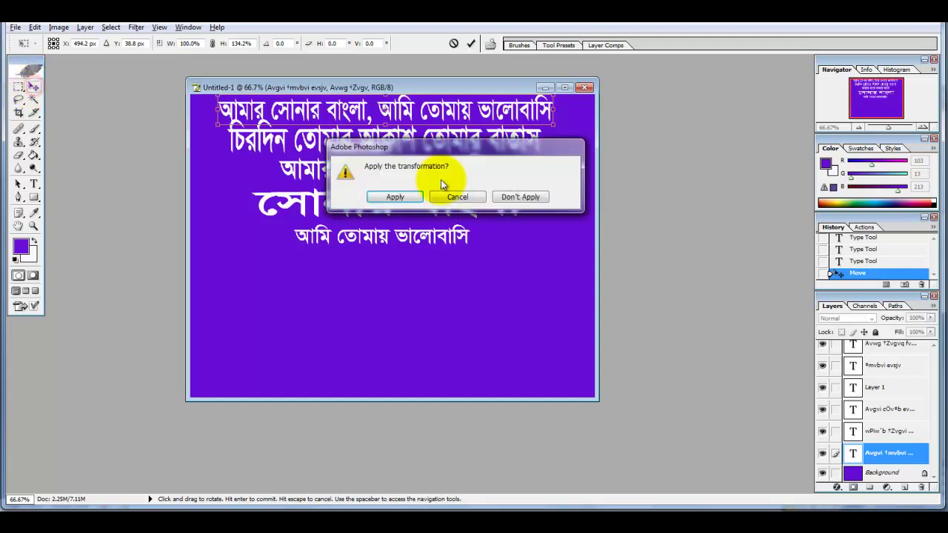
{"action": "left_click", "coordinate": [395, 195]}
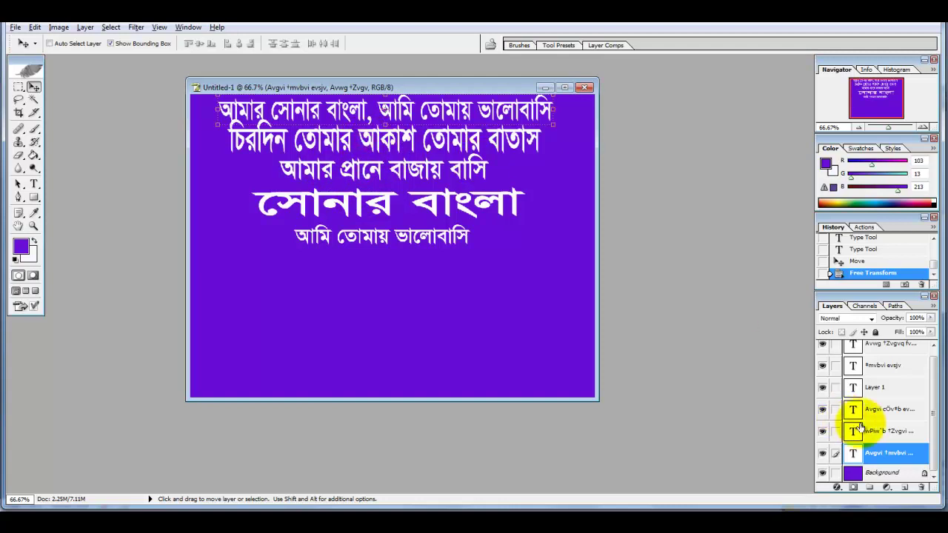
Squash the second lyric line vertically with Free Transform and commit
{"action": "left_click", "coordinate": [889, 431]}
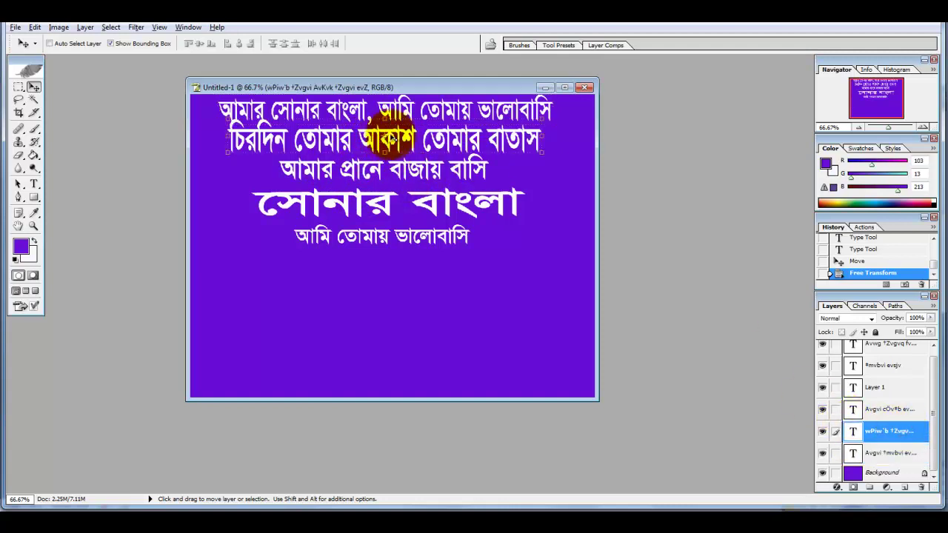
{"action": "key", "text": "ctrl+t"}
{"action": "left_click_drag", "start_coordinate": [386, 150], "coordinate": [385, 146]}
{"action": "left_click_drag", "start_coordinate": [384, 109], "coordinate": [387, 126]}
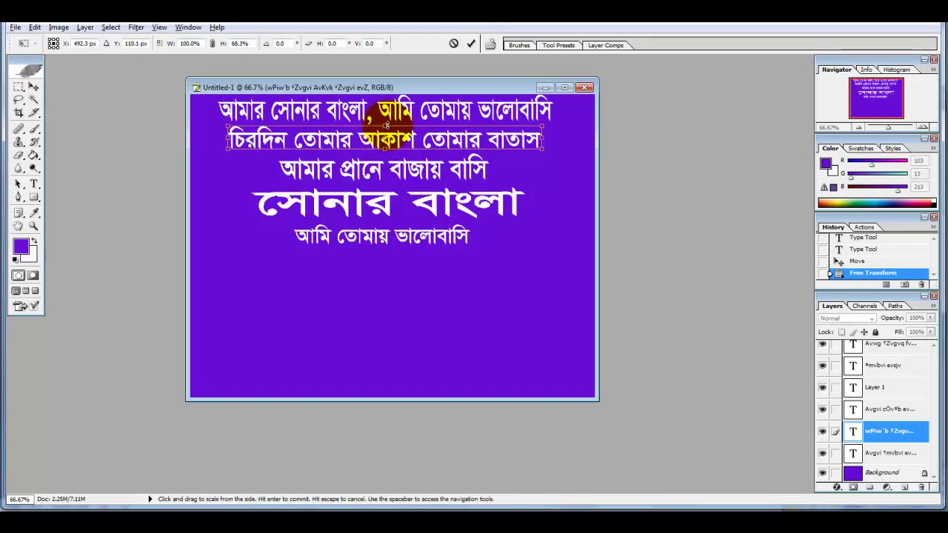
{"action": "key", "text": "Return"}
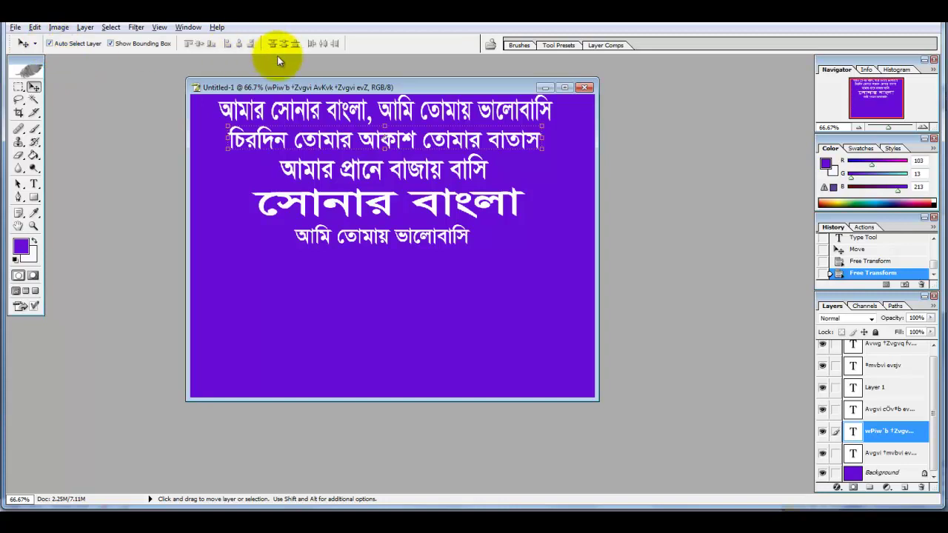
Enlarge the third lyric line to 107.9% width and 104.3% height, then apply
{"action": "left_click", "coordinate": [289, 172]}
{"action": "left_click", "coordinate": [332, 174]}
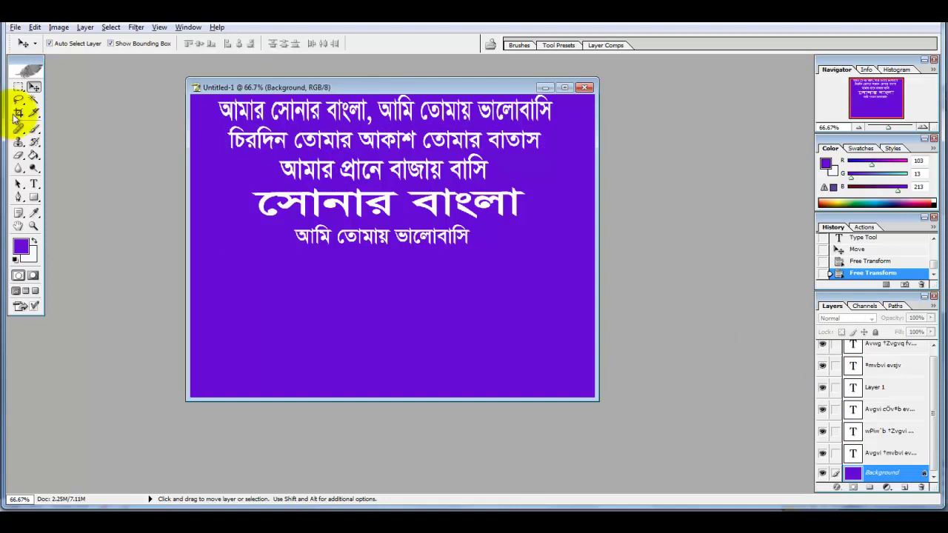
{"action": "left_click", "coordinate": [889, 409]}
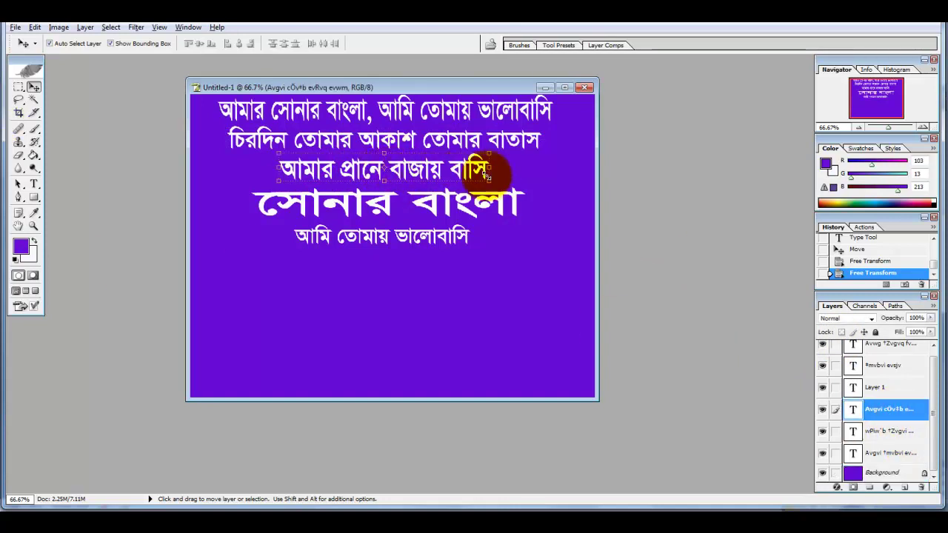
{"action": "left_click_drag", "start_coordinate": [490, 181], "coordinate": [533, 182]}
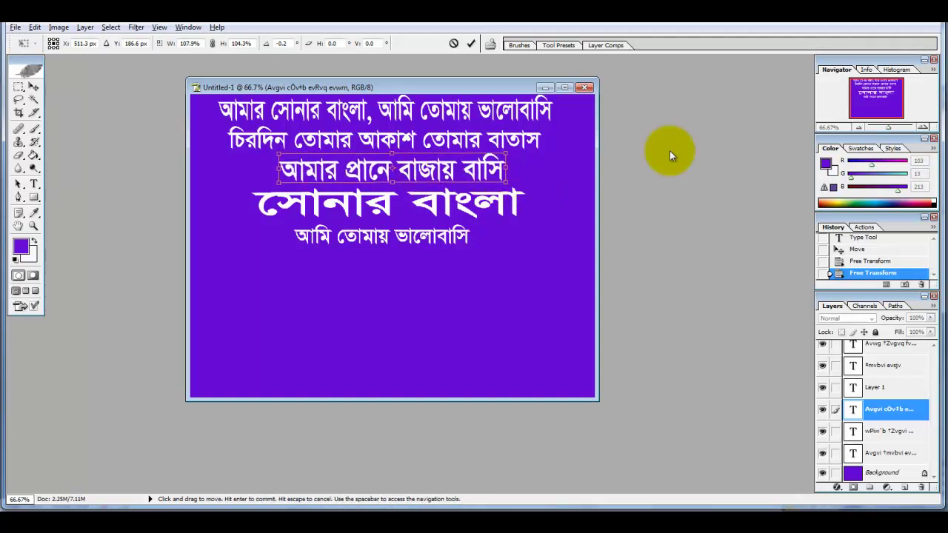
{"action": "left_click", "coordinate": [34, 87]}
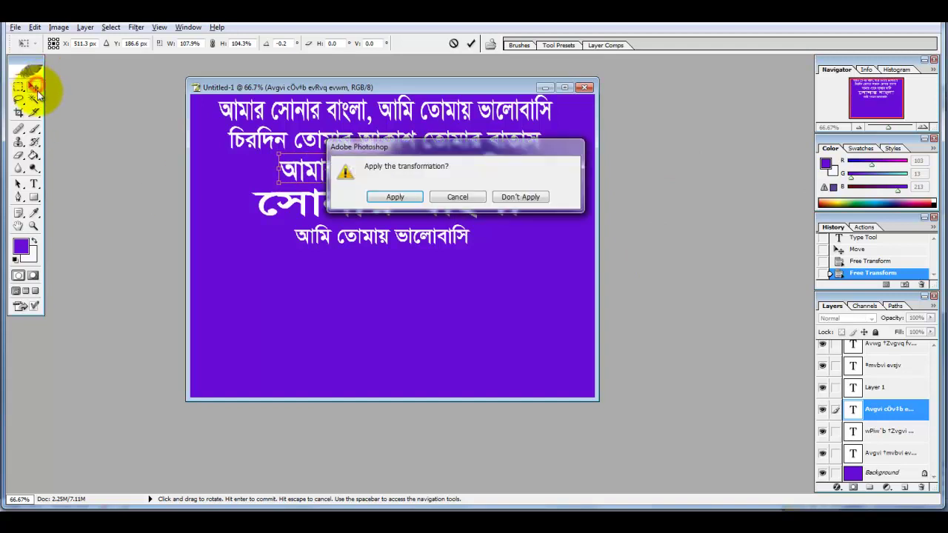
{"action": "left_click", "coordinate": [398, 197]}
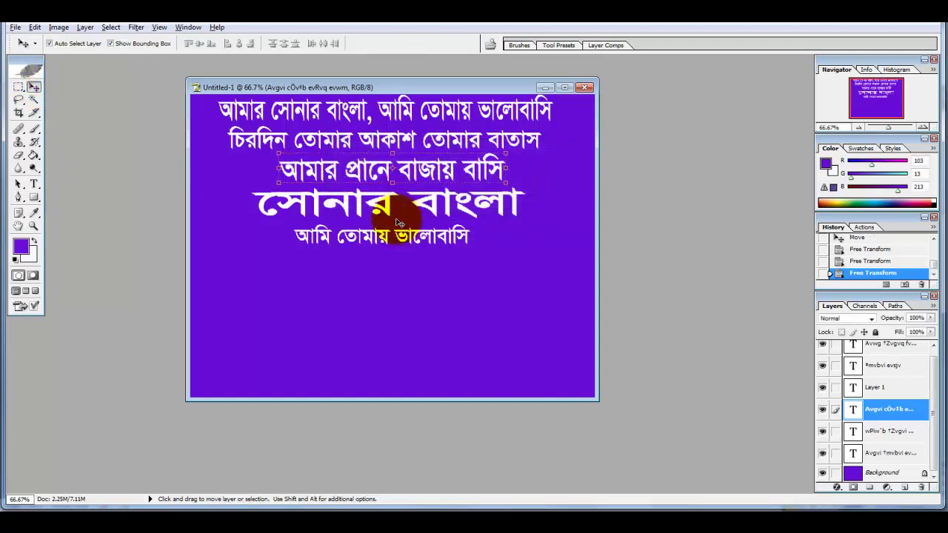
{"action": "left_click", "coordinate": [401, 223]}
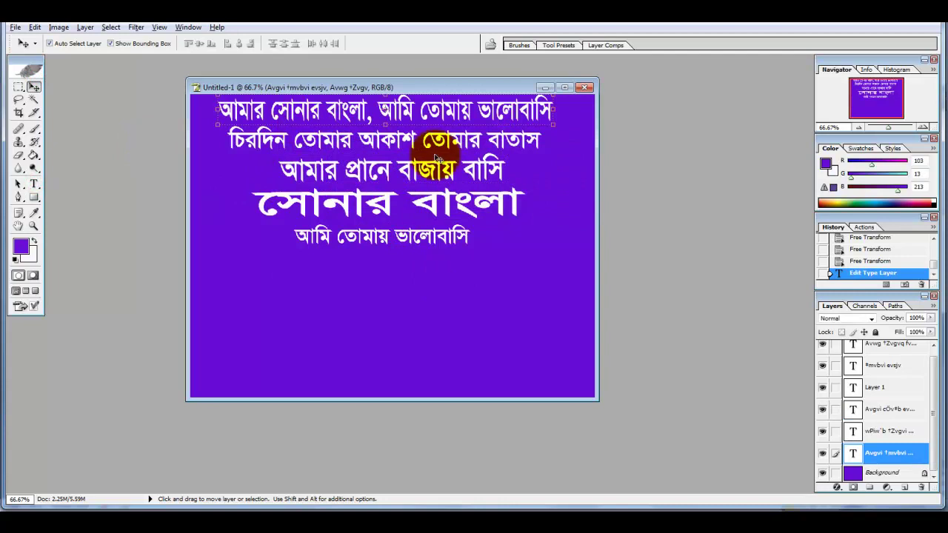
Set the first lyric line's font style to SutonnyMJ Italic and commit
{"action": "left_click", "coordinate": [37, 183]}
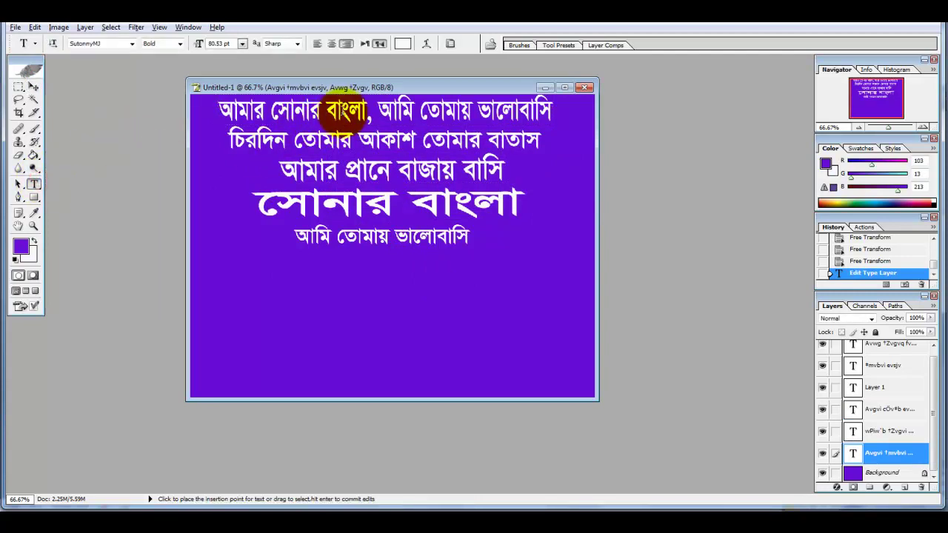
{"action": "left_click_drag", "start_coordinate": [208, 110], "coordinate": [554, 110]}
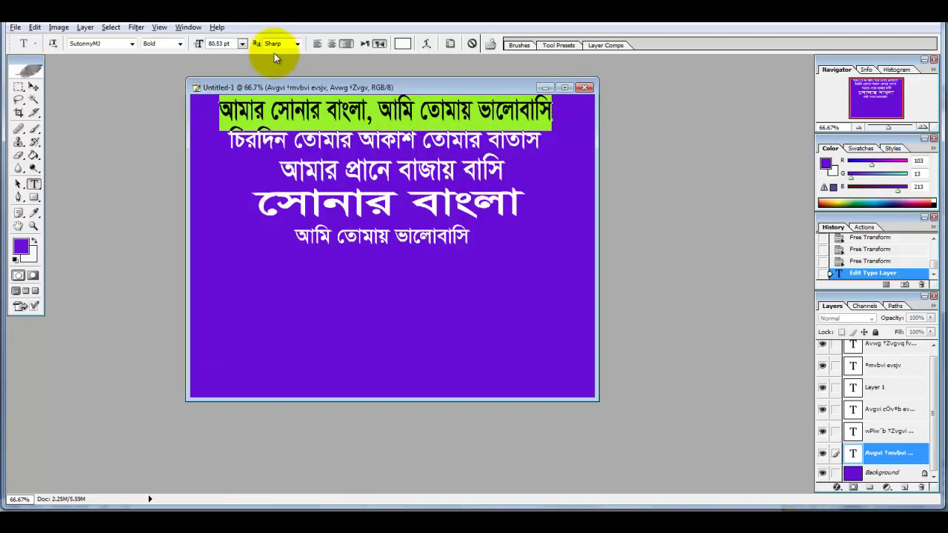
{"action": "left_click", "coordinate": [180, 45]}
{"action": "left_click", "coordinate": [166, 55]}
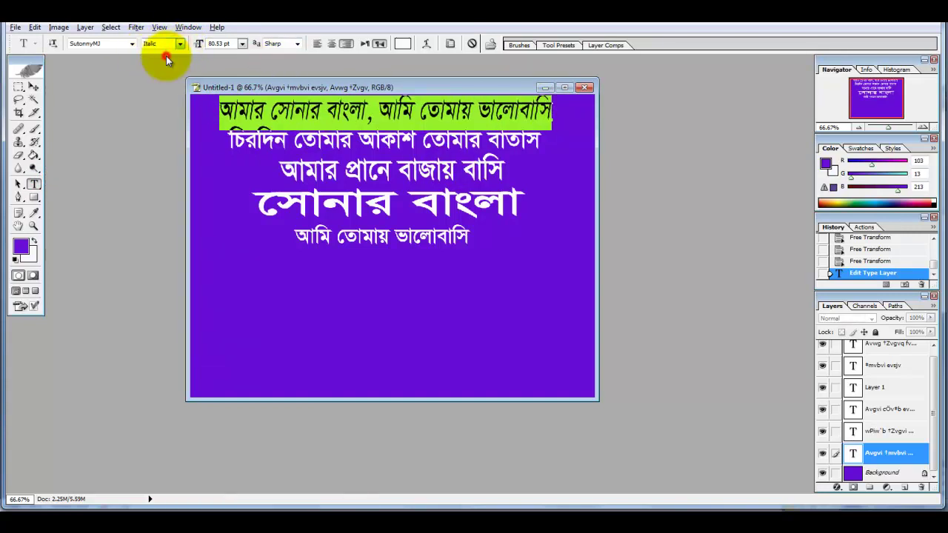
{"action": "left_click", "coordinate": [177, 46]}
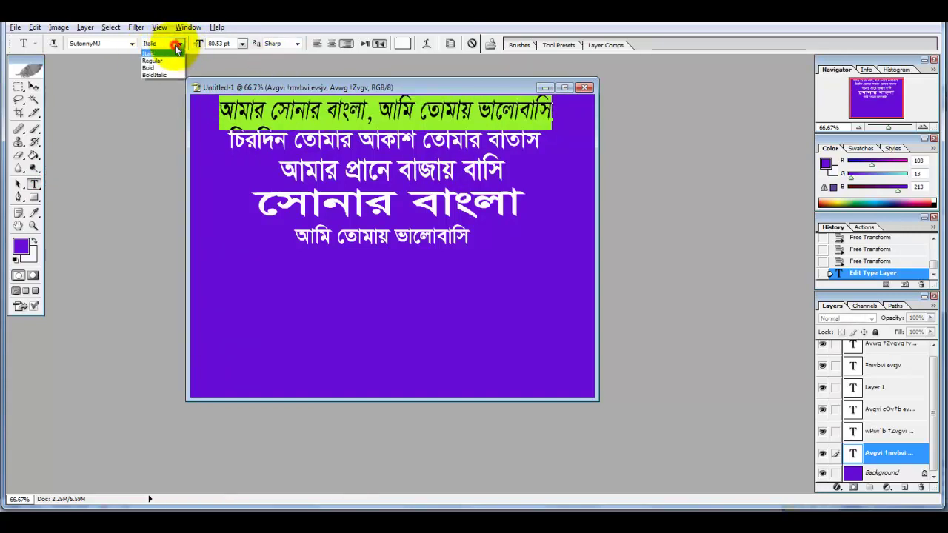
{"action": "left_click", "coordinate": [169, 46]}
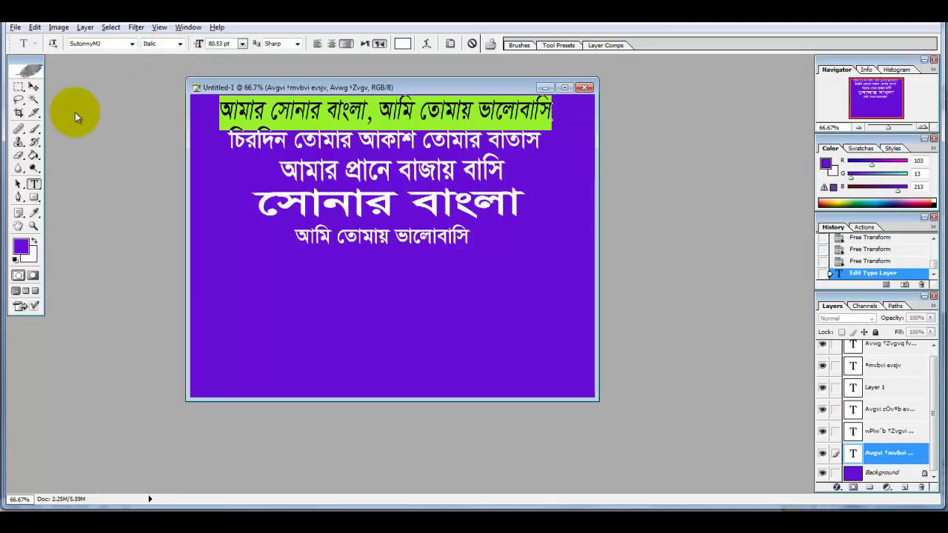
{"action": "left_click", "coordinate": [288, 116]}
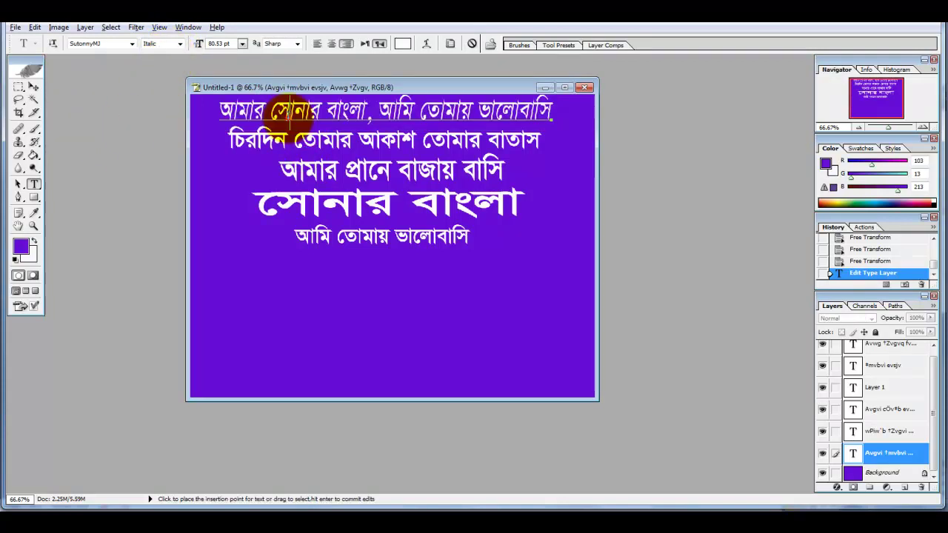
{"action": "left_click", "coordinate": [33, 87]}
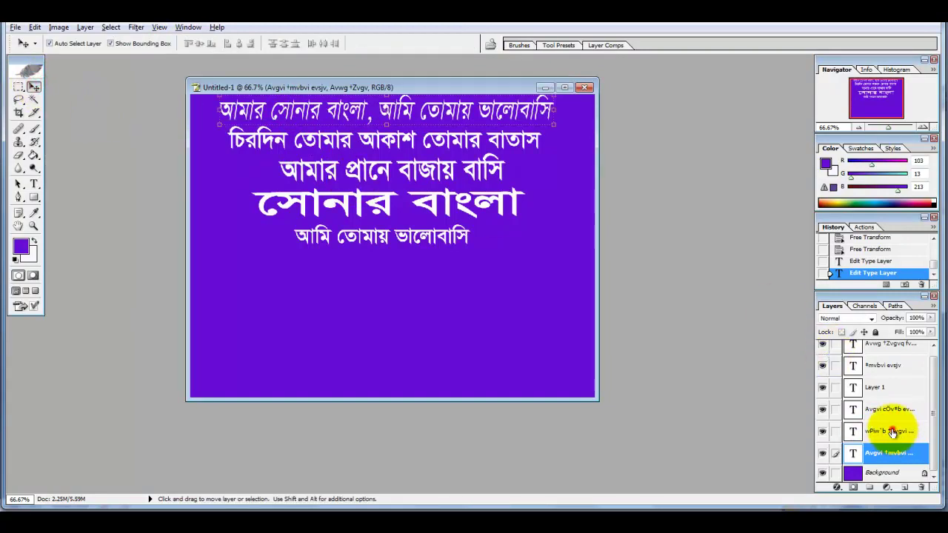
Set the second lyric line 'চিরদিন তোমার আকাশ তোমার বাতাস' to Italic and commit
{"action": "left_click", "coordinate": [893, 432]}
{"action": "left_click", "coordinate": [34, 185]}
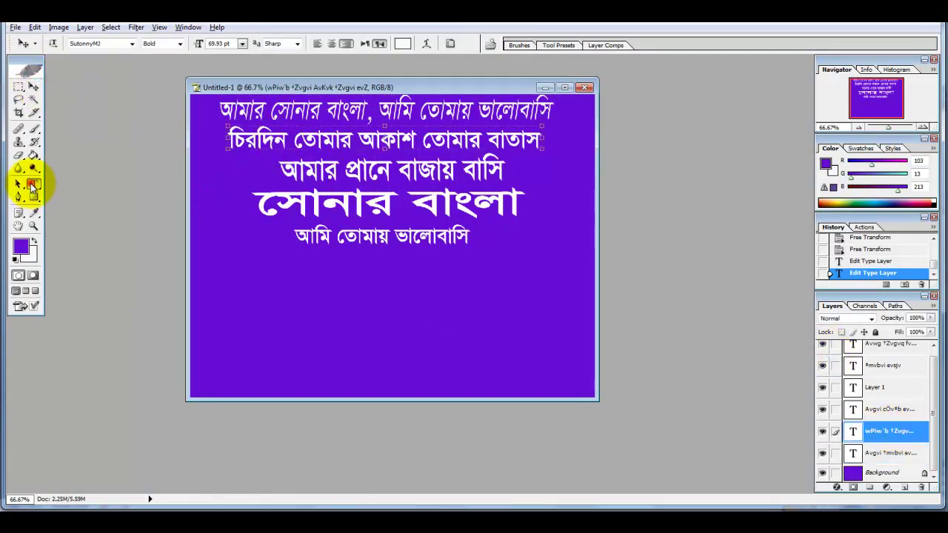
{"action": "left_click", "coordinate": [230, 140]}
{"action": "mouse_move", "coordinate": [541, 141]}
{"action": "left_mouse_down"}
{"action": "mouse_move", "coordinate": [235, 141]}
{"action": "mouse_move", "coordinate": [543, 142]}
{"action": "left_mouse_up"}
{"action": "left_click", "coordinate": [230, 140]}
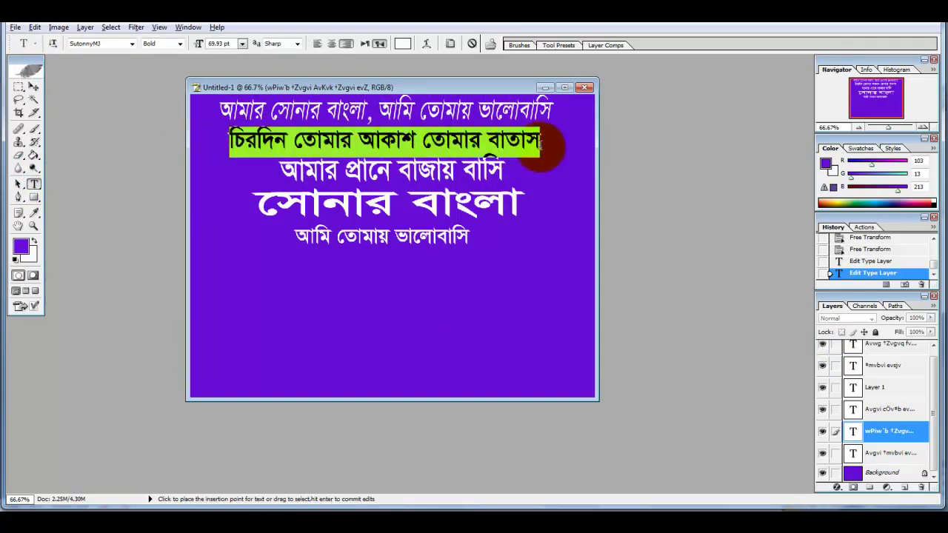
{"action": "left_click", "coordinate": [179, 45]}
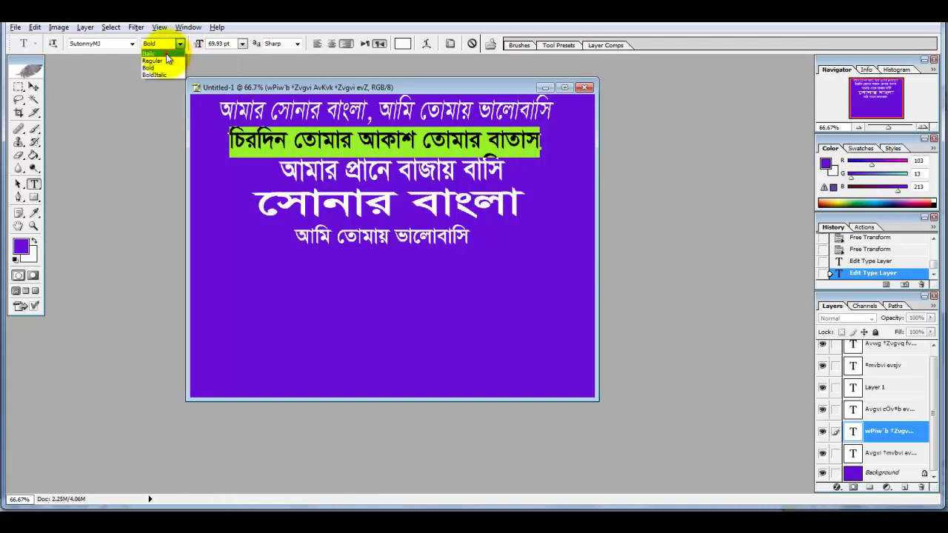
{"action": "left_click", "coordinate": [164, 54]}
{"action": "left_click", "coordinate": [333, 138]}
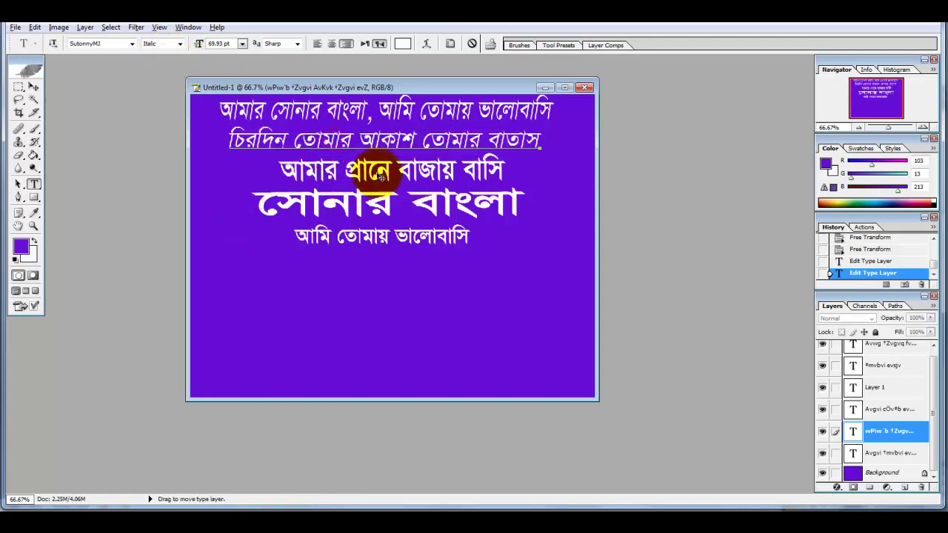
{"action": "left_click", "coordinate": [33, 86]}
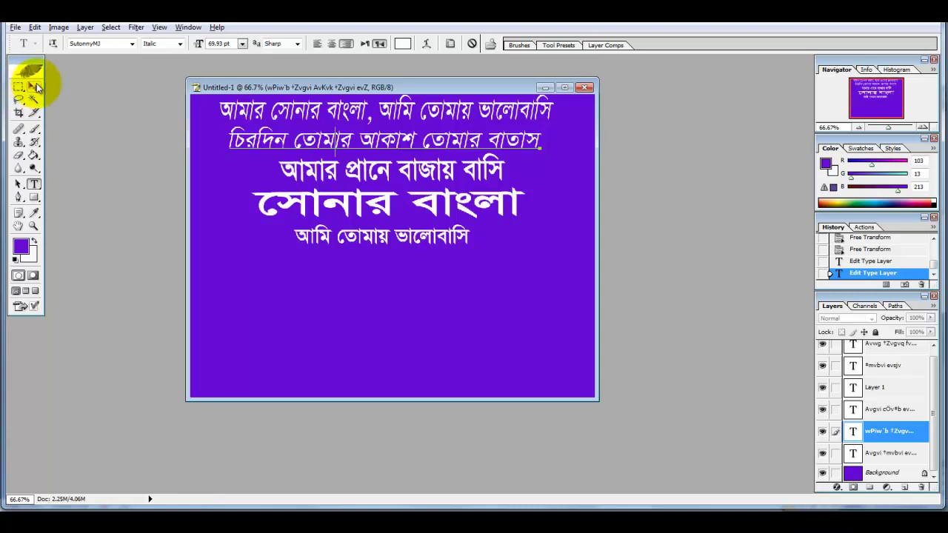
{"action": "left_click", "coordinate": [281, 228]}
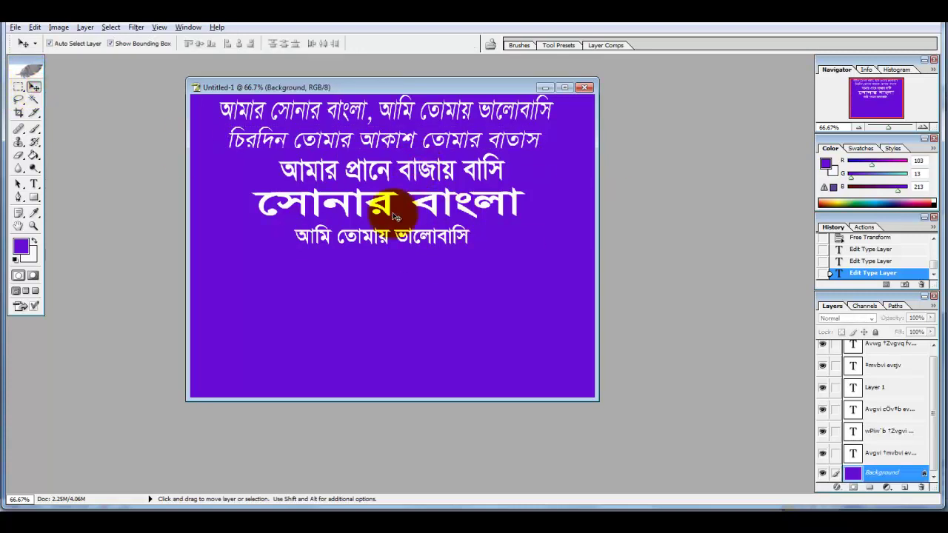